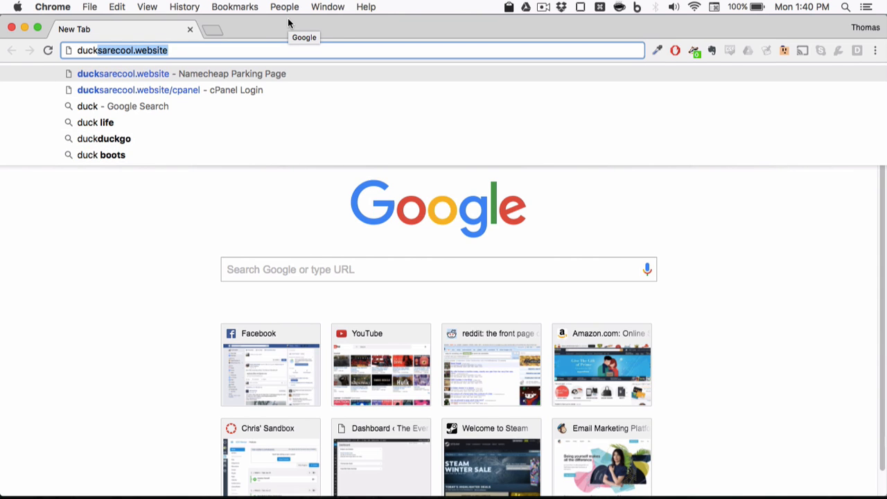
Step: Load ducksarecool.website's Namecheap parking page in Chrome, then close the window
{"action": "key", "text": "Return"}
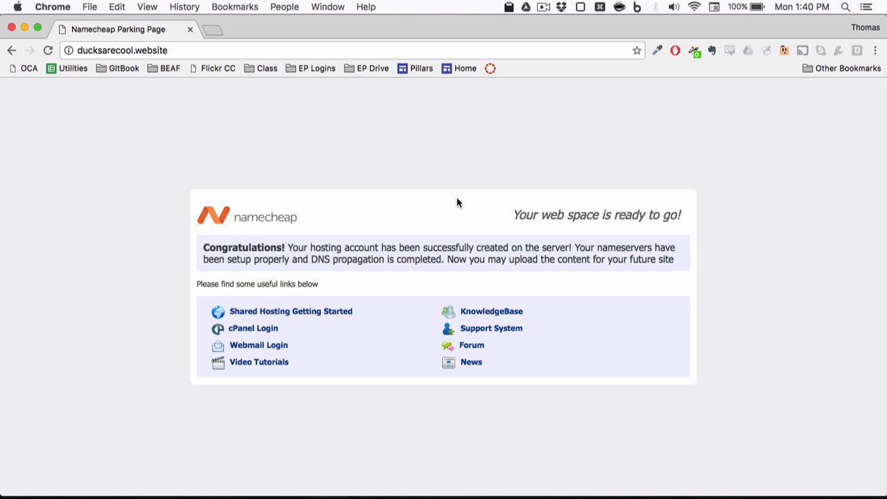
{"action": "key", "text": "super+w"}
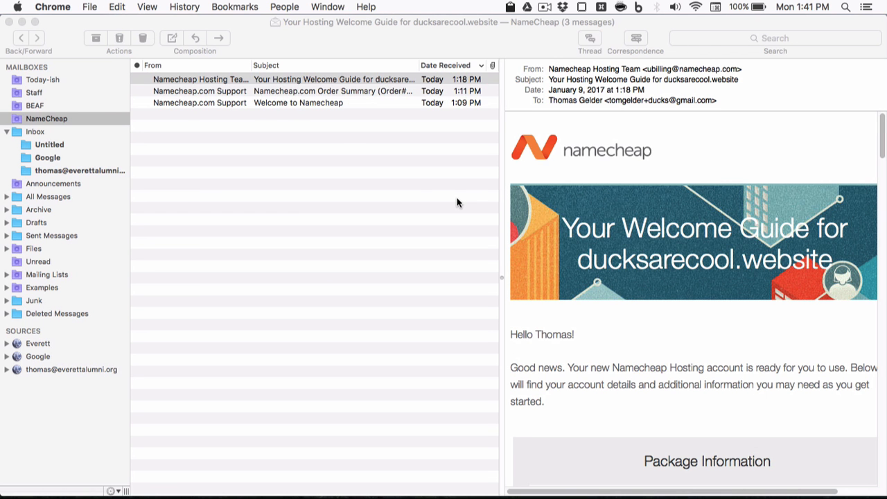
Step: Open the NameCheap mailbox and read the welcome guide down to its cPanel Access details
{"action": "left_click", "coordinate": [327, 41]}
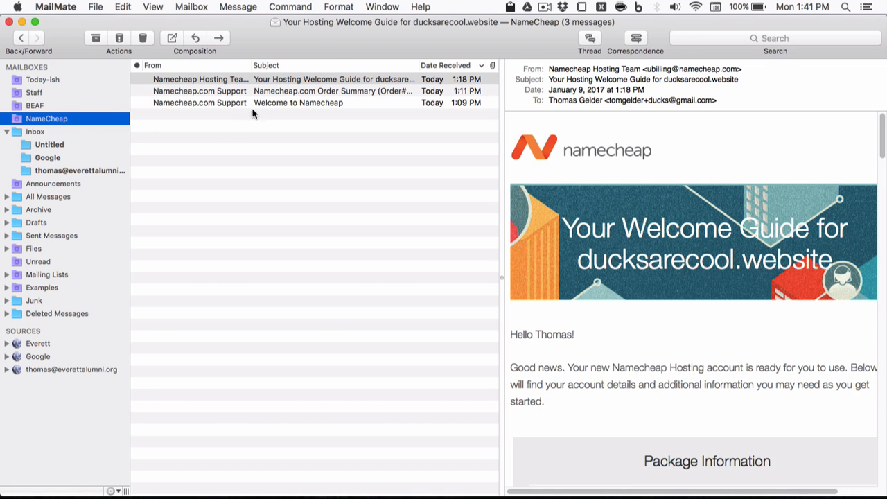
{"action": "scroll", "coordinate": [678, 319], "scroll_direction": "down", "scroll_amount": 10}
{"action": "scroll", "coordinate": [679, 319], "scroll_direction": "up", "scroll_amount": 10}
{"action": "scroll", "coordinate": [624, 214], "scroll_direction": "down", "scroll_amount": 3}
{"action": "scroll", "coordinate": [623, 213], "scroll_direction": "up", "scroll_amount": 2}
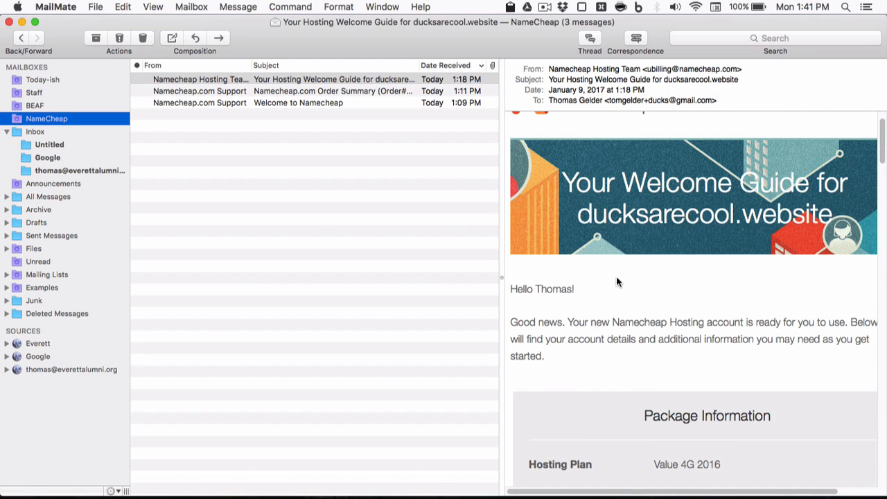
{"action": "scroll", "coordinate": [617, 280], "scroll_direction": "down", "scroll_amount": 5}
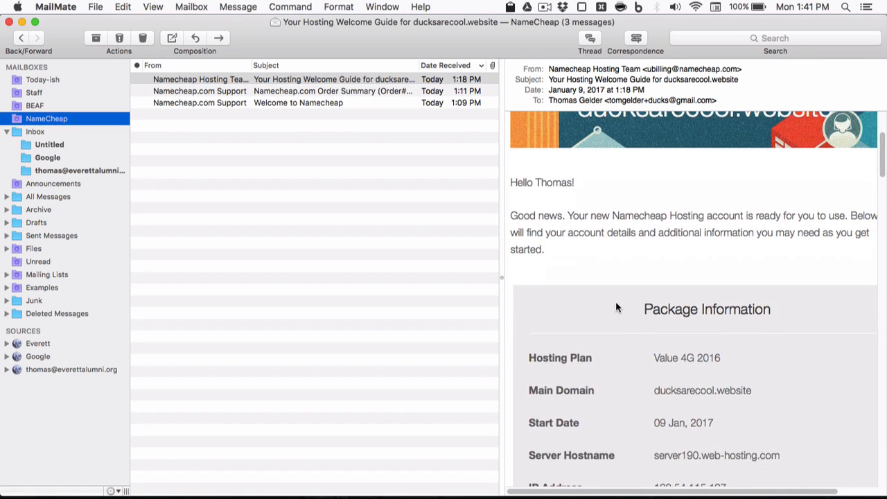
{"action": "scroll", "coordinate": [616, 302], "scroll_direction": "up", "scroll_amount": 1}
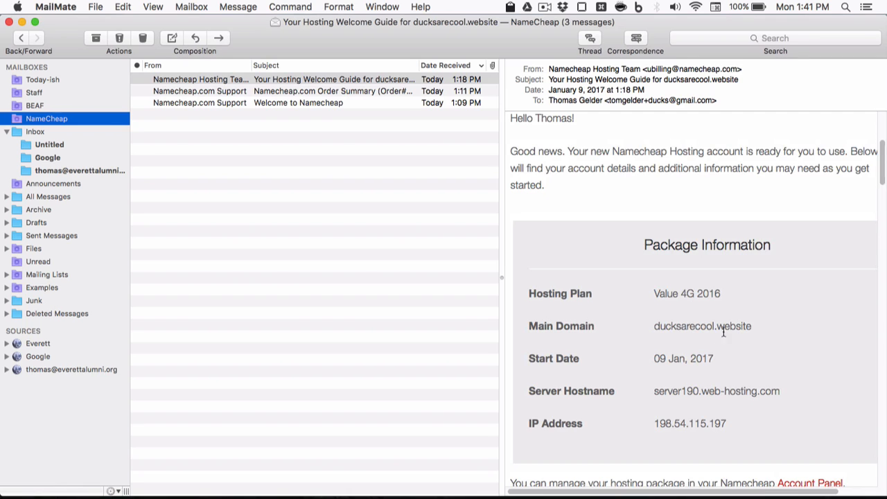
{"action": "scroll", "coordinate": [729, 354], "scroll_direction": "down", "scroll_amount": 1}
{"action": "scroll", "coordinate": [729, 356], "scroll_direction": "down", "scroll_amount": 1}
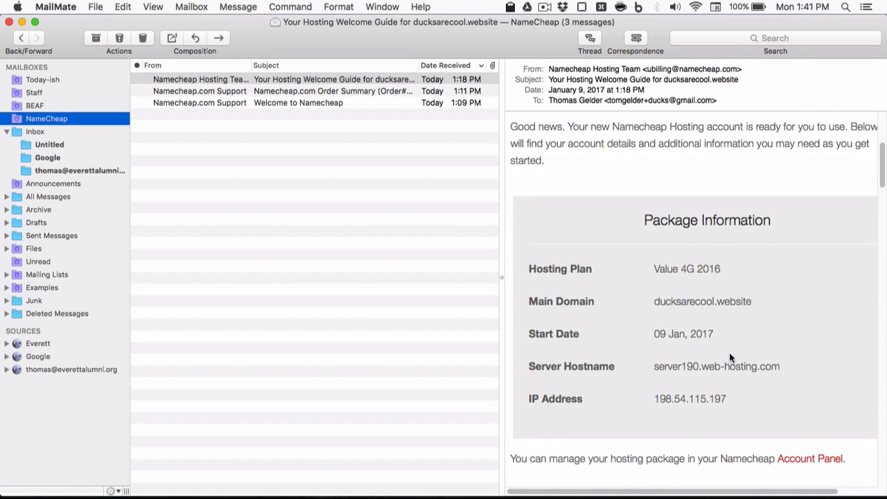
{"action": "scroll", "coordinate": [729, 355], "scroll_direction": "down", "scroll_amount": 2}
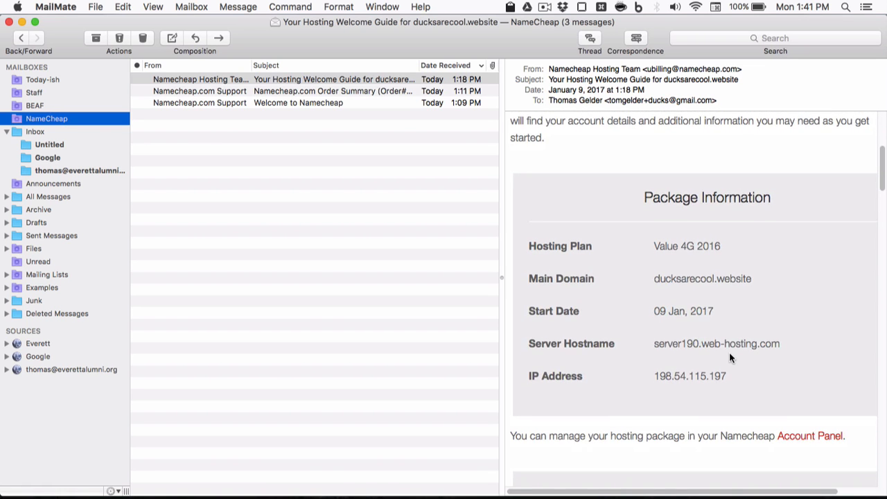
{"action": "scroll", "coordinate": [729, 356], "scroll_direction": "down", "scroll_amount": 5}
{"action": "scroll", "coordinate": [729, 357], "scroll_direction": "down", "scroll_amount": 6}
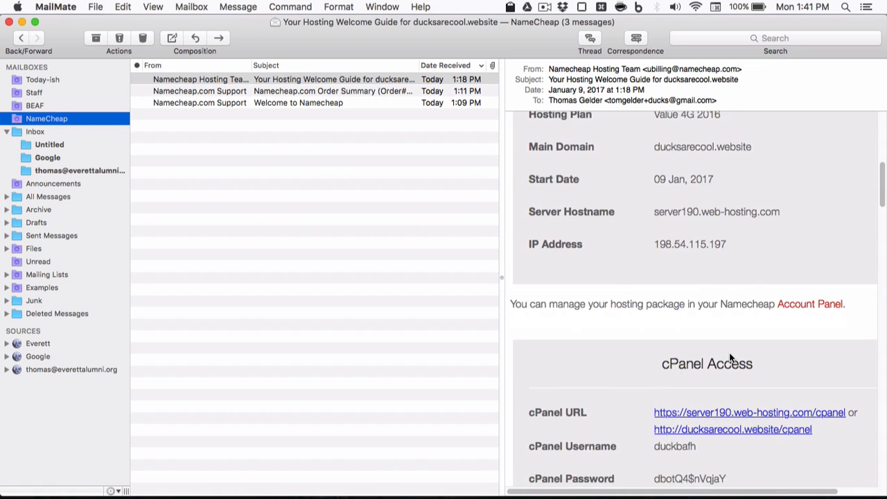
{"action": "scroll", "coordinate": [729, 354], "scroll_direction": "down", "scroll_amount": 15}
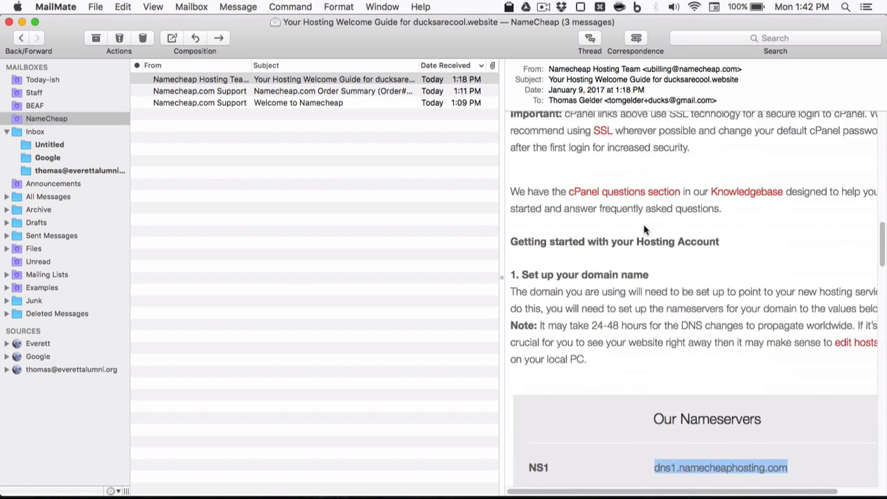
{"action": "scroll", "coordinate": [644, 229], "scroll_direction": "up", "scroll_amount": 12}
{"action": "scroll", "coordinate": [643, 229], "scroll_direction": "up", "scroll_amount": 3}
{"action": "scroll", "coordinate": [644, 229], "scroll_direction": "up", "scroll_amount": 1}
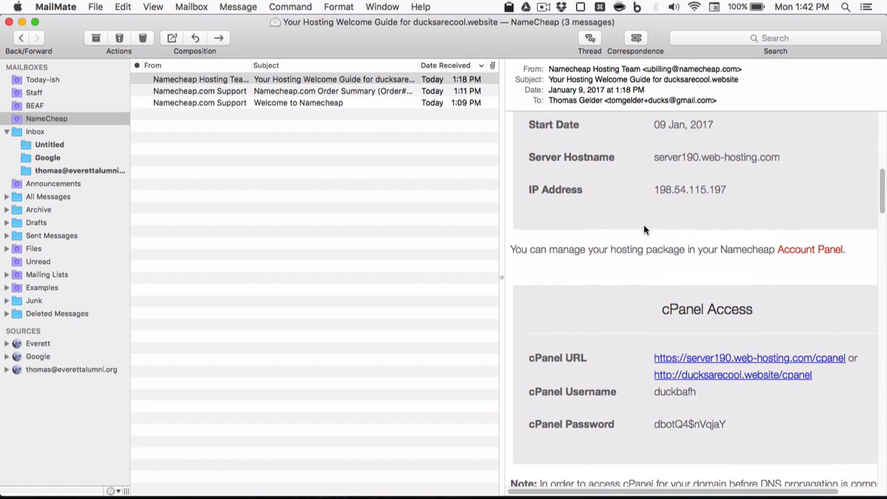
{"action": "scroll", "coordinate": [644, 229], "scroll_direction": "down", "scroll_amount": 3}
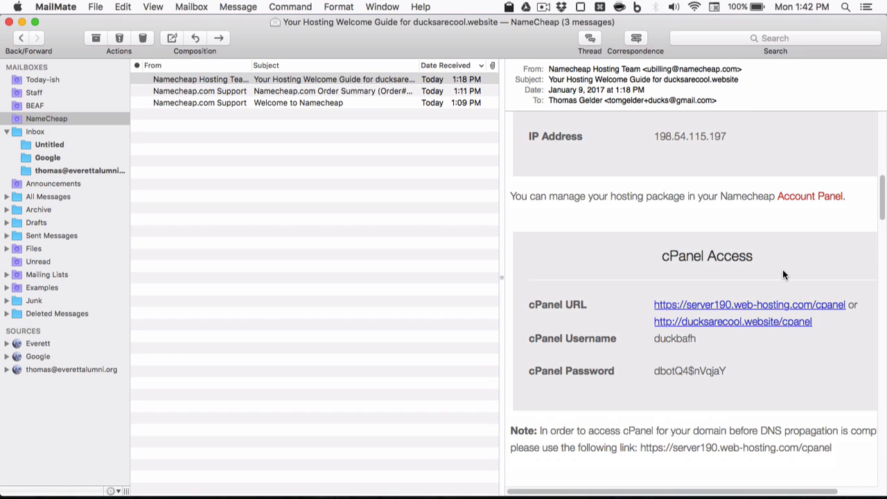
Step: Create a folder named foo with mkdir in Terminal, then go back to the welcome email
{"action": "key", "text": "super+Tab"}
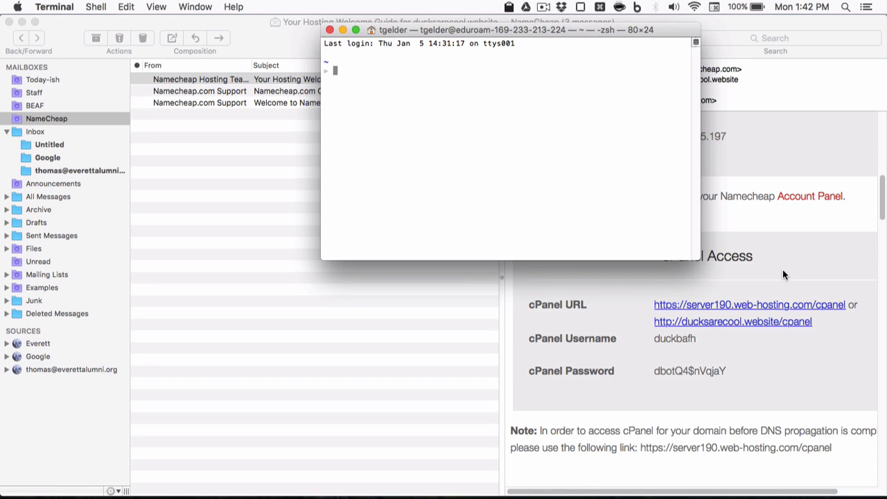
{"action": "type", "text": "mkdir foo"}
{"action": "key", "text": "Return"}
{"action": "left_click", "coordinate": [784, 275]}
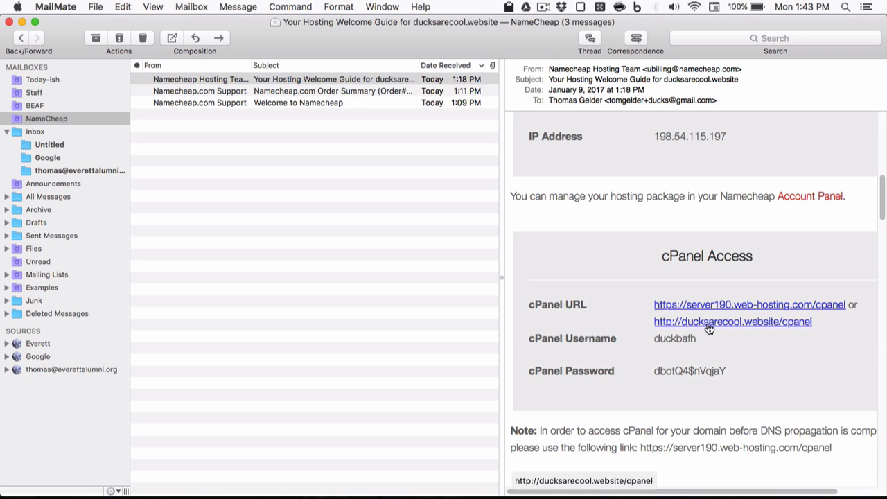
Step: Open the ducksarecool.website cPanel login from the email, check the credentials, and log in
{"action": "left_click", "coordinate": [760, 323]}
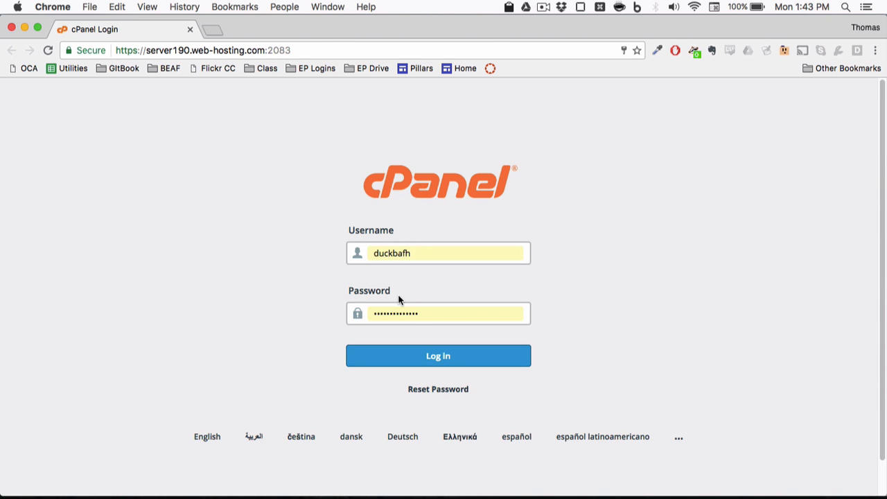
{"action": "key", "text": "super+Tab"}
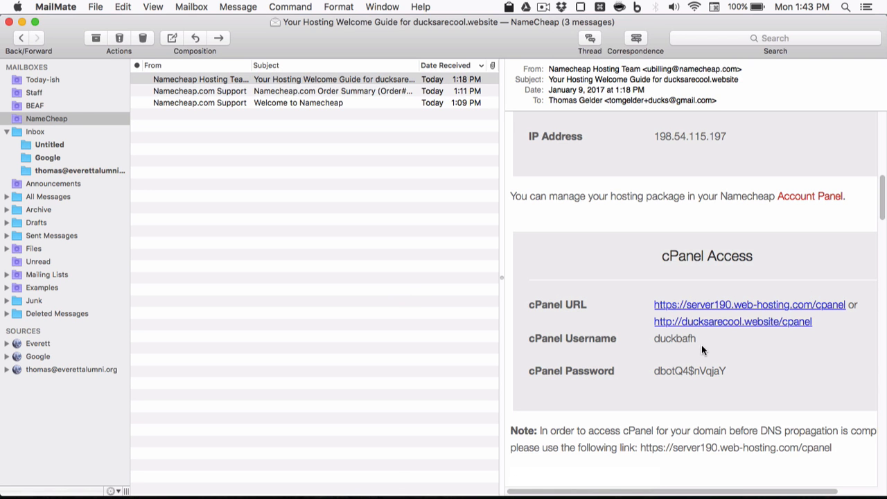
{"action": "double_click", "coordinate": [663, 338]}
{"action": "left_click", "coordinate": [726, 350]}
{"action": "double_click", "coordinate": [681, 337]}
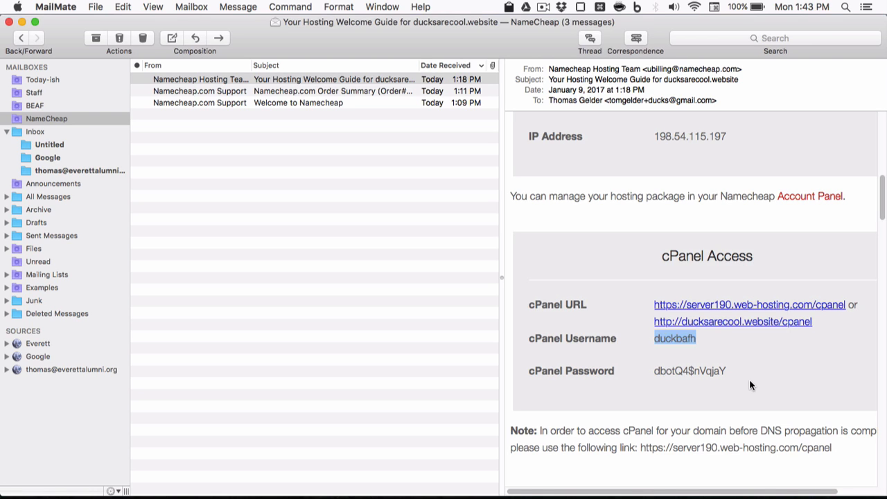
{"action": "double_click", "coordinate": [711, 370]}
{"action": "left_click", "coordinate": [735, 374]}
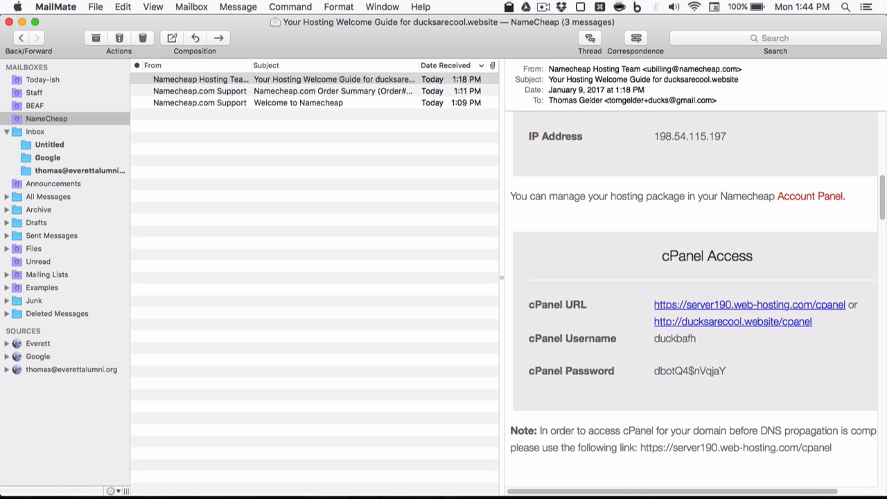
{"action": "key", "text": "super+Tab"}
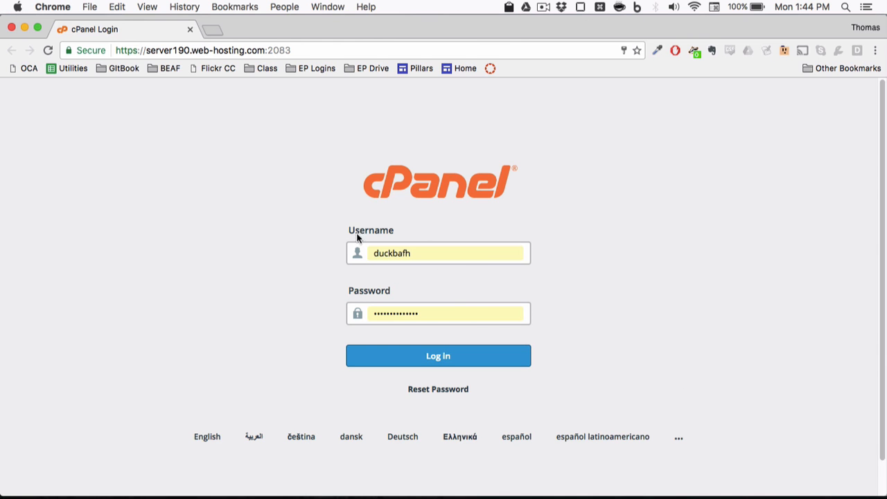
{"action": "left_click", "coordinate": [426, 355]}
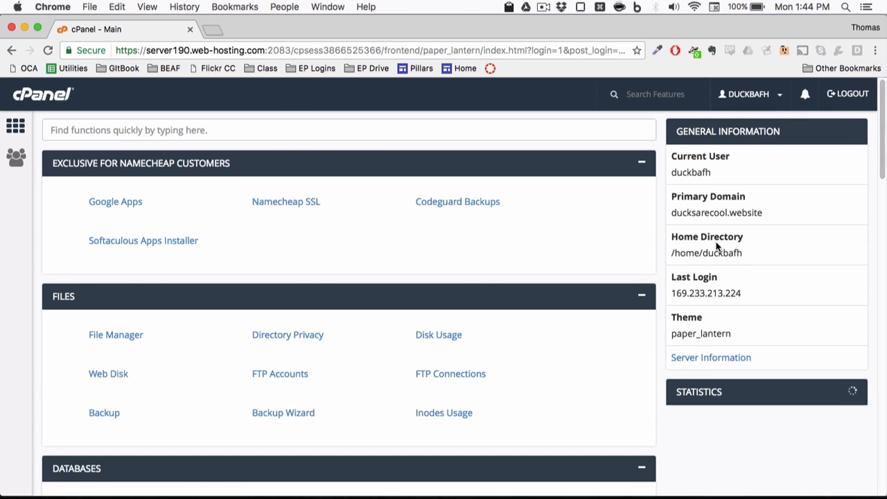
Step: Look over the account user options and scroll through the cPanel dashboard
{"action": "left_click", "coordinate": [765, 103]}
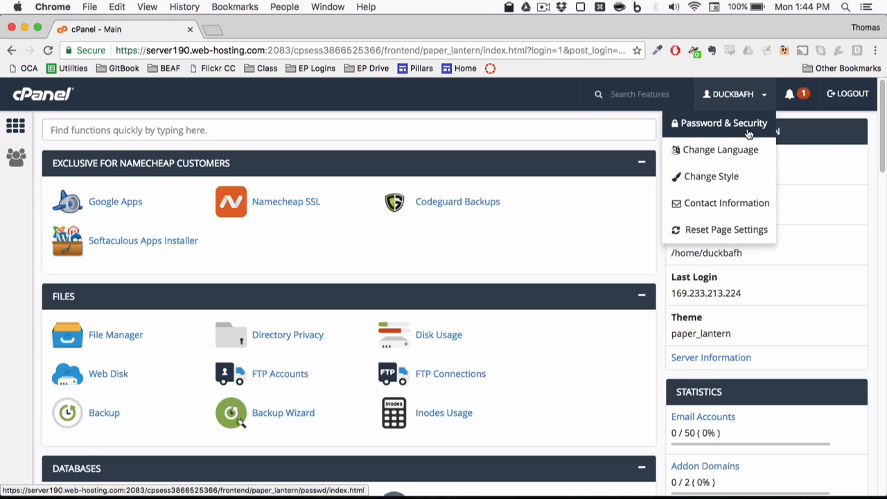
{"action": "left_click", "coordinate": [380, 234]}
{"action": "scroll", "coordinate": [381, 234], "scroll_direction": "down", "scroll_amount": 1}
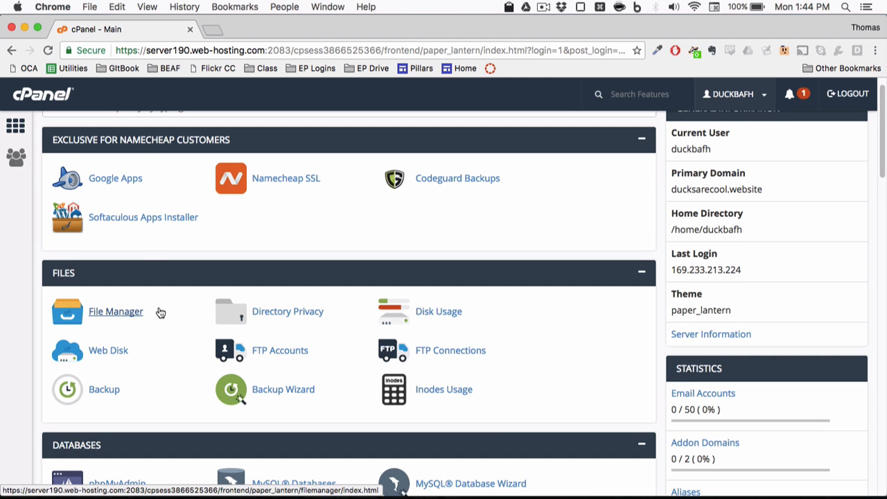
{"action": "scroll", "coordinate": [158, 312], "scroll_direction": "down", "scroll_amount": 3}
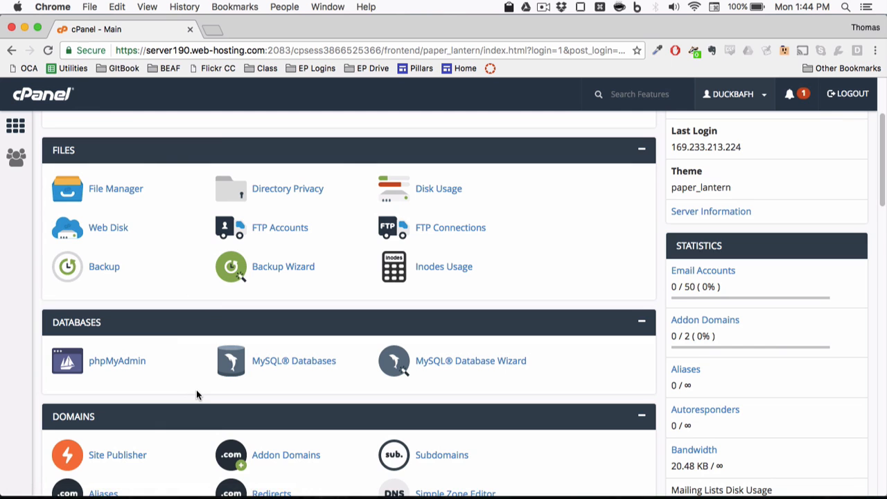
{"action": "scroll", "coordinate": [196, 394], "scroll_direction": "down", "scroll_amount": 5}
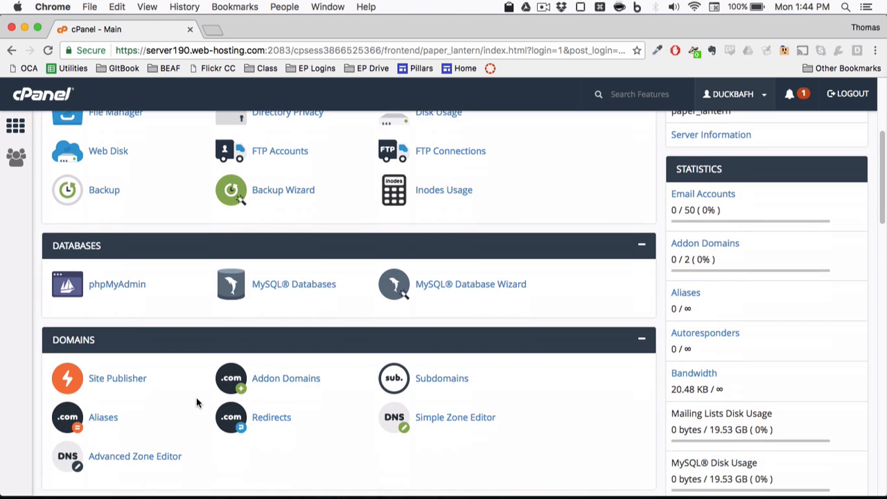
{"action": "scroll", "coordinate": [196, 397], "scroll_direction": "down", "scroll_amount": 2}
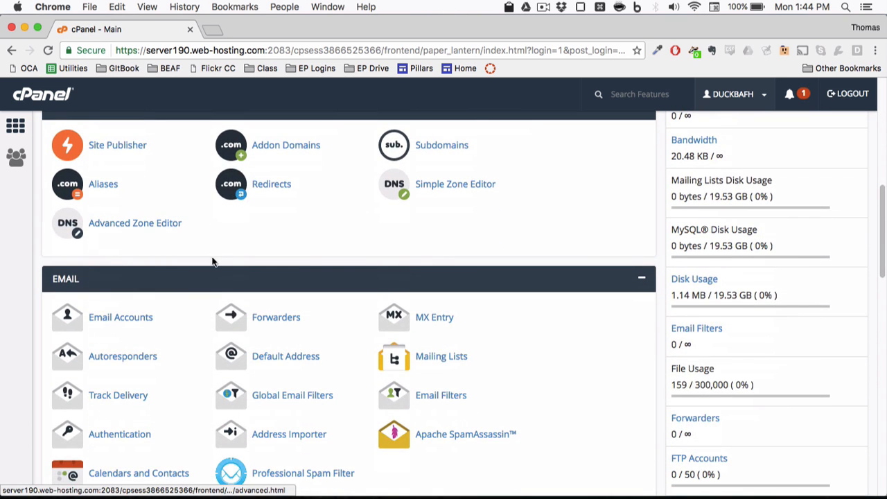
{"action": "scroll", "coordinate": [207, 260], "scroll_direction": "up", "scroll_amount": 2}
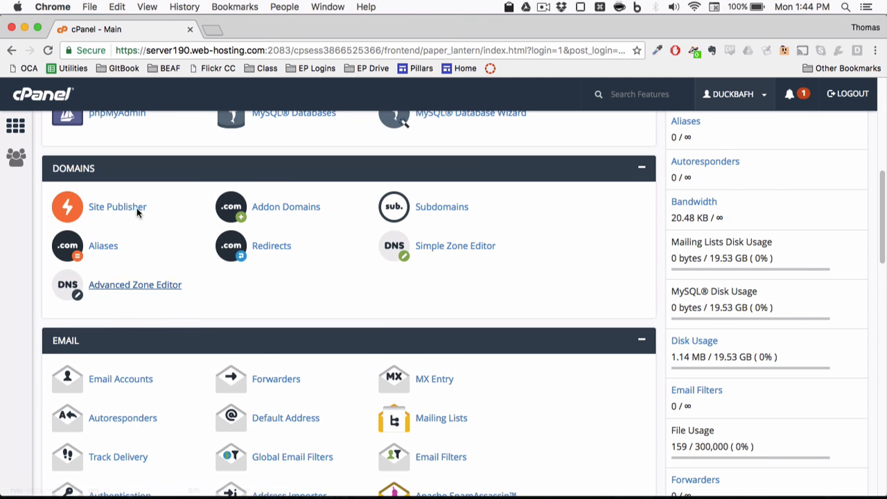
{"action": "scroll", "coordinate": [305, 278], "scroll_direction": "down", "scroll_amount": 3}
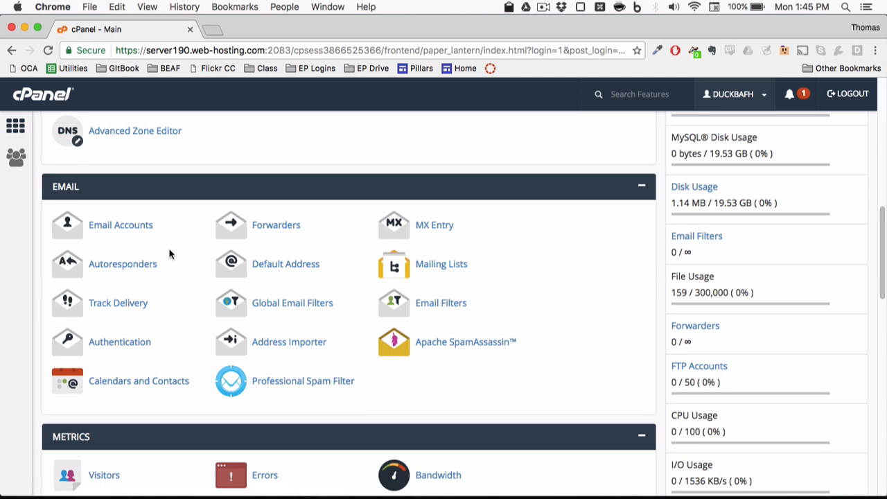
{"action": "scroll", "coordinate": [173, 258], "scroll_direction": "down", "scroll_amount": 3}
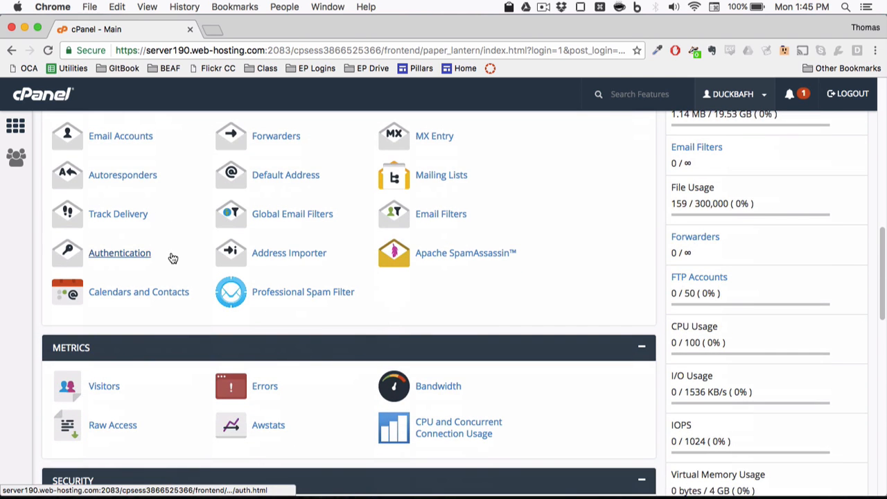
{"action": "scroll", "coordinate": [172, 259], "scroll_direction": "down", "scroll_amount": 5}
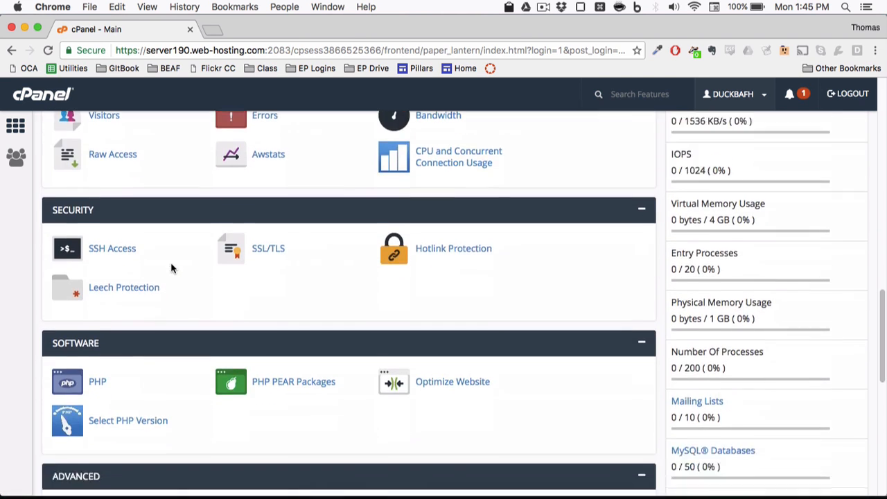
{"action": "scroll", "coordinate": [183, 350], "scroll_direction": "down", "scroll_amount": 5}
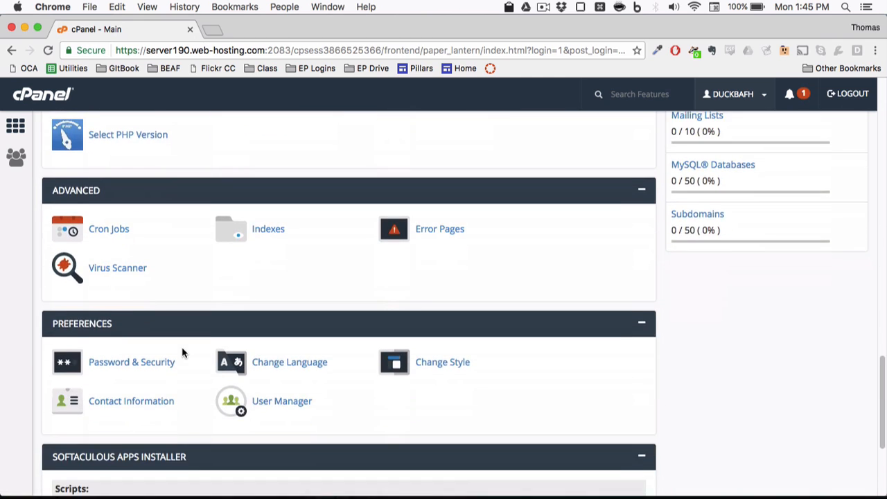
{"action": "scroll", "coordinate": [182, 353], "scroll_direction": "down", "scroll_amount": 3}
{"action": "scroll", "coordinate": [183, 353], "scroll_direction": "up", "scroll_amount": 20}
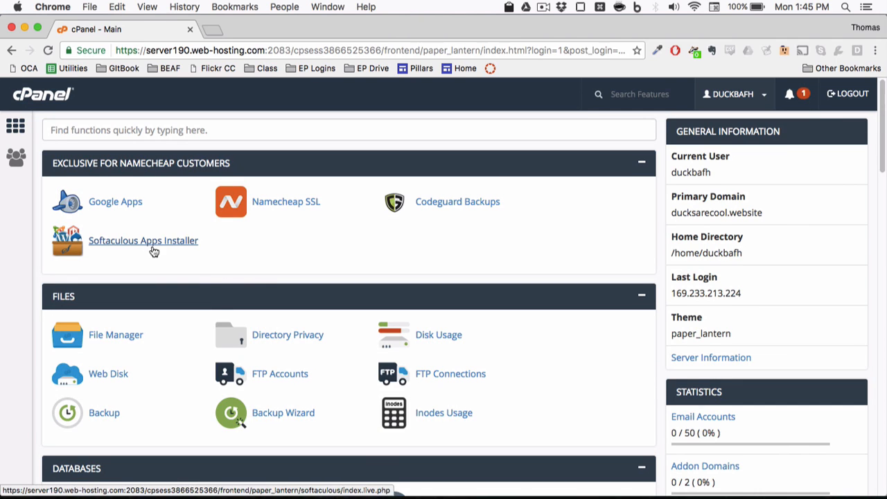
Step: Find 'soft' on the page and open the Softaculous Apps Installer
{"action": "key", "text": "super+f"}
{"action": "type", "text": "s"}
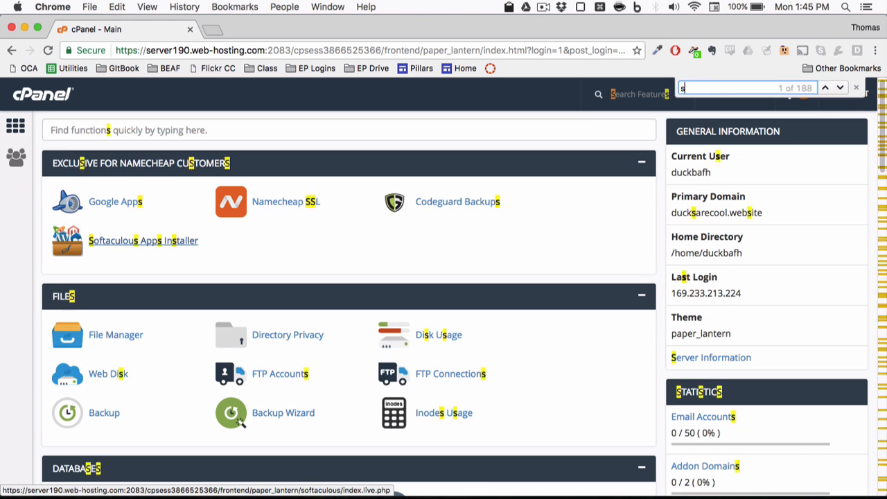
{"action": "type", "text": "oft"}
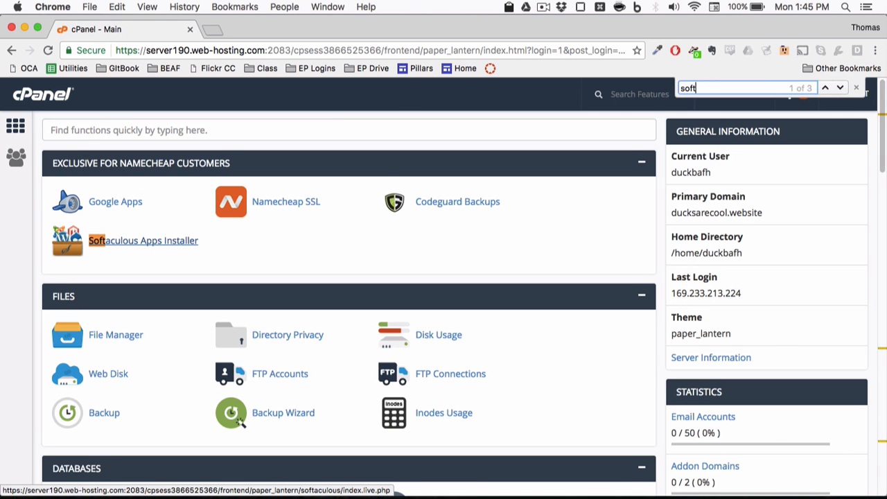
{"action": "key", "text": "Return"}
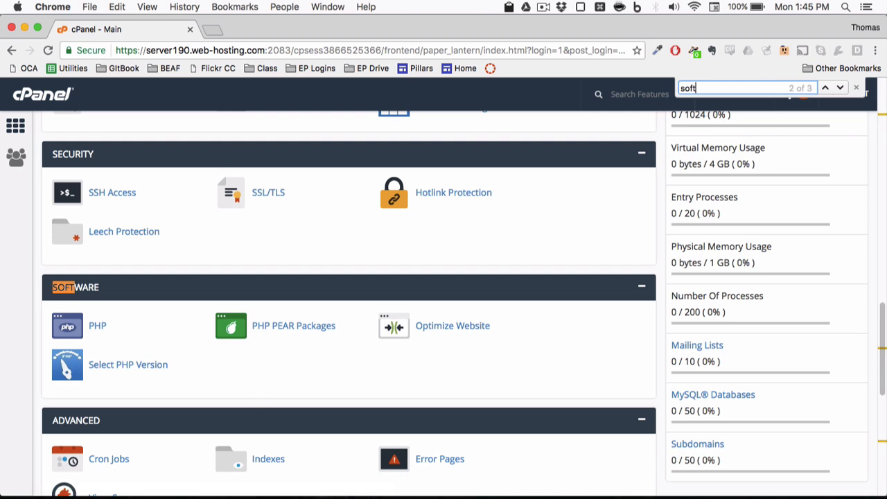
{"action": "key", "text": "Return"}
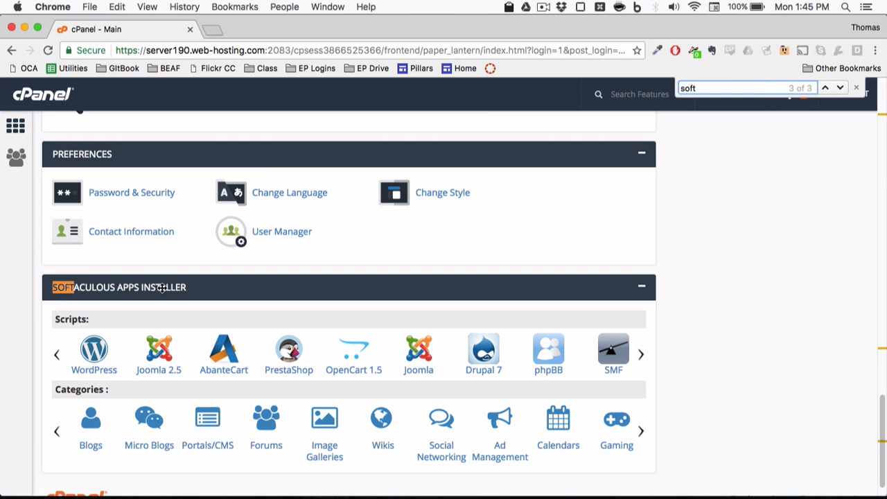
{"action": "key", "text": "Return"}
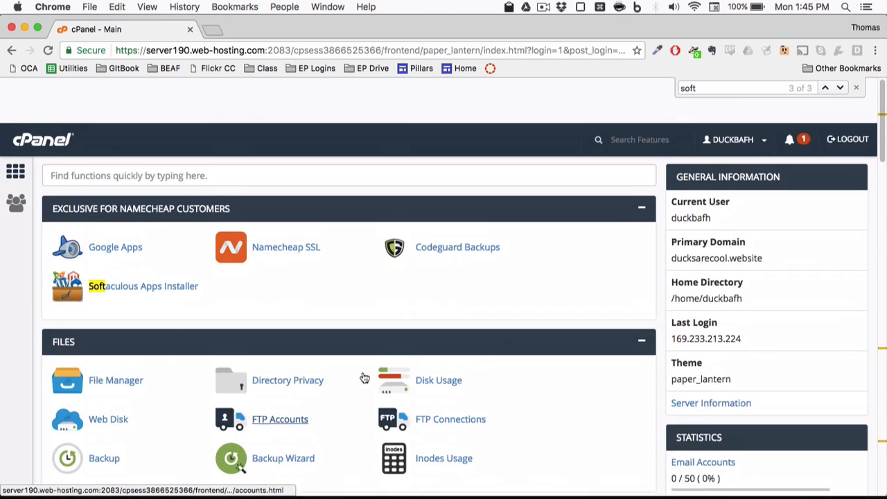
{"action": "left_click", "coordinate": [119, 242]}
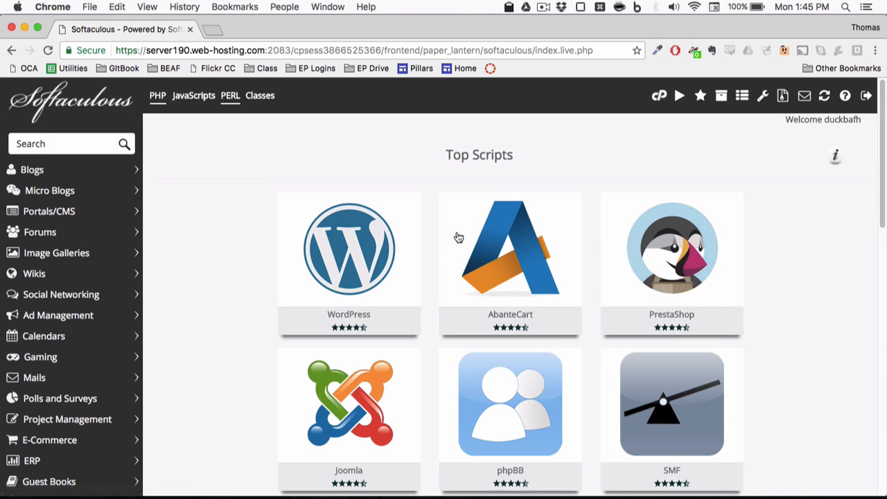
Step: Go to Portals/CMS > Blogs in the Softaculous sidebar and open the WordPress 4.7 page
{"action": "mouse_move", "coordinate": [450, 230]}
{"action": "scroll", "coordinate": [207, 166], "scroll_direction": "down", "scroll_amount": 1}
{"action": "left_click", "coordinate": [64, 211]}
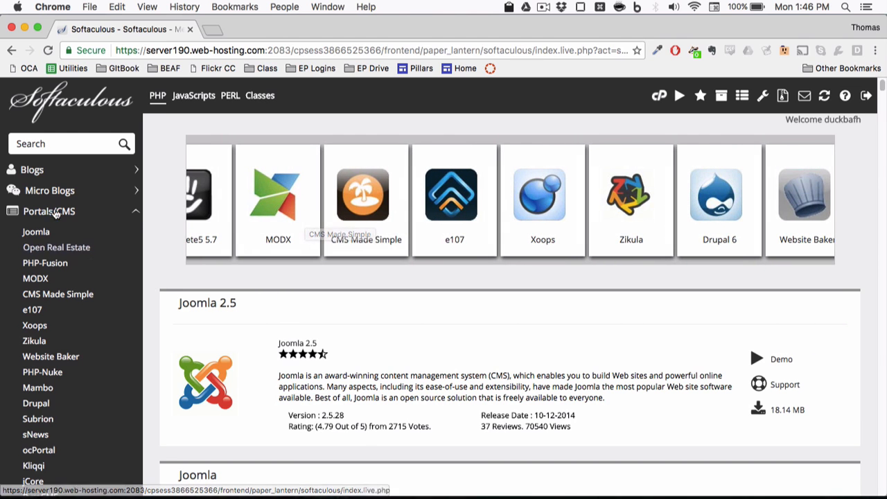
{"action": "left_click", "coordinate": [63, 172]}
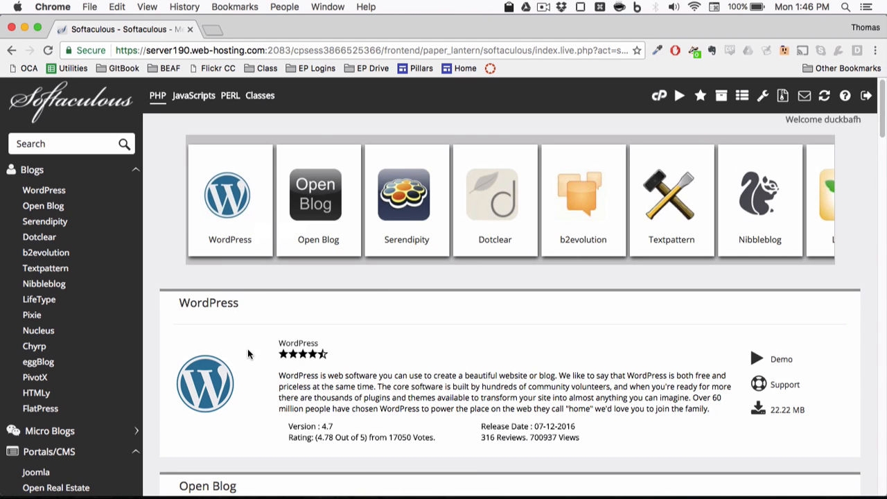
{"action": "scroll", "coordinate": [247, 357], "scroll_direction": "down", "scroll_amount": 3}
{"action": "scroll", "coordinate": [247, 356], "scroll_direction": "up", "scroll_amount": 2}
{"action": "left_click", "coordinate": [232, 170]}
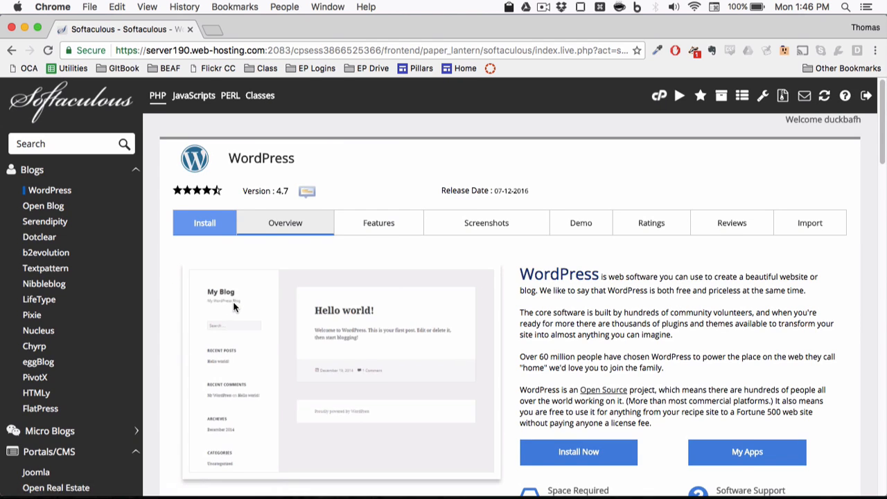
{"action": "scroll", "coordinate": [555, 308], "scroll_direction": "down", "scroll_amount": 3}
Step: Start the install with an empty directory, site name 'Ducks are Cool', description 'Ducks are the Best'
{"action": "left_click", "coordinate": [556, 357]}
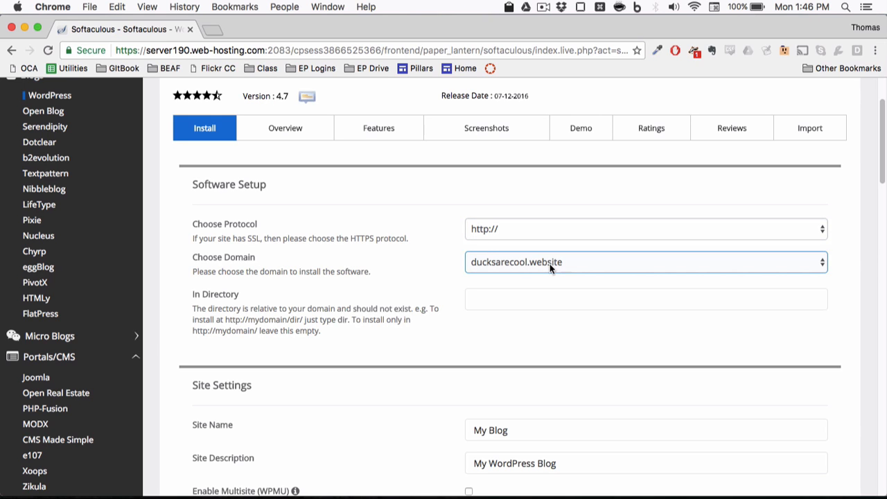
{"action": "left_click", "coordinate": [537, 302]}
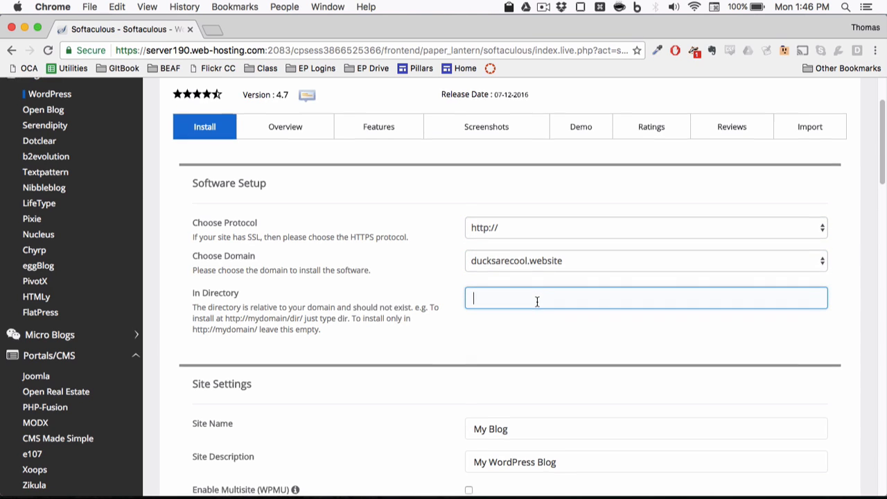
{"action": "scroll", "coordinate": [537, 300], "scroll_direction": "down", "scroll_amount": 3}
{"action": "left_click", "coordinate": [507, 262]}
{"action": "double_click", "coordinate": [501, 270]}
{"action": "key", "text": "super+a"}
{"action": "type", "text": "Ducks are Cool"}
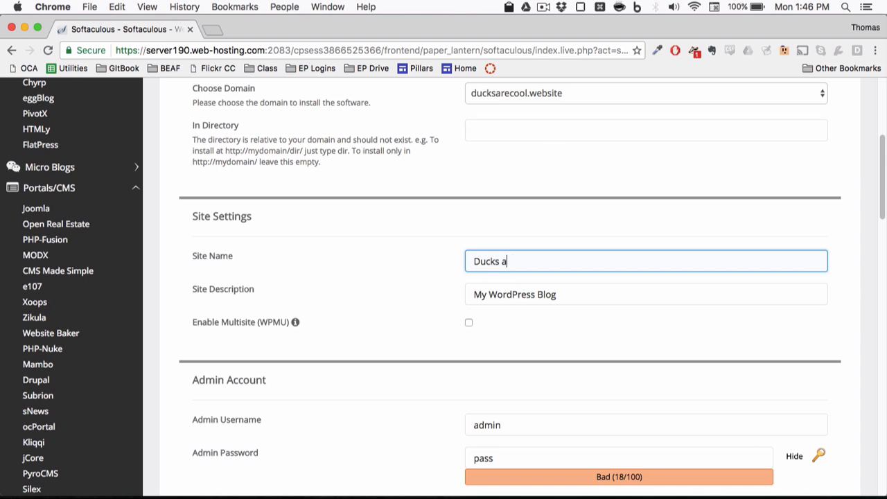
{"action": "key", "text": "Tab"}
{"action": "type", "text": "Ducks are the Best"}
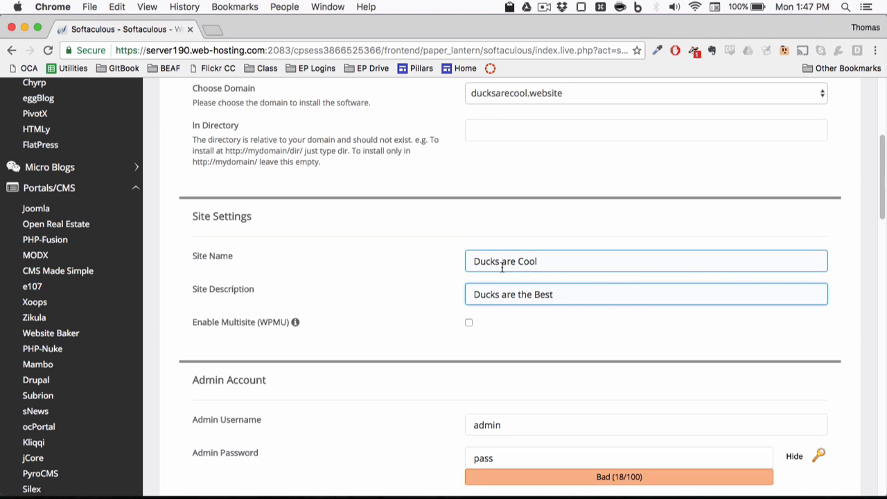
Step: Move through the admin username and password fields of the install form
{"action": "scroll", "coordinate": [502, 268], "scroll_direction": "down", "scroll_amount": 3}
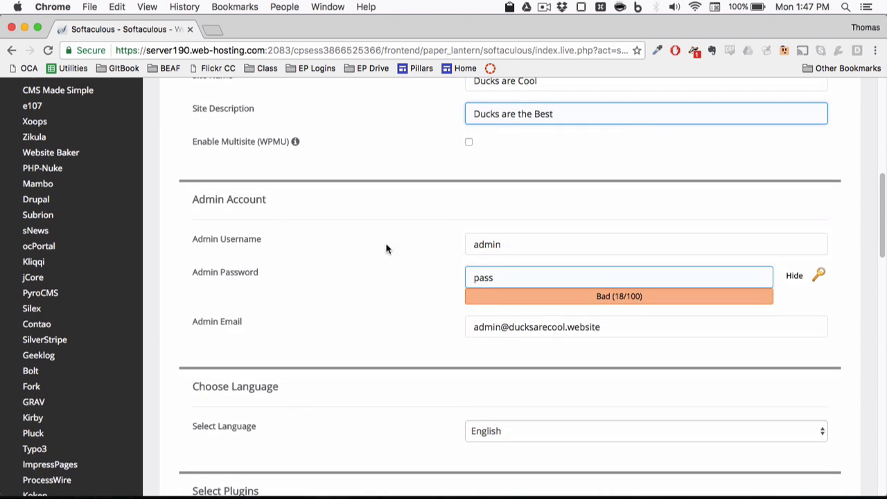
{"action": "left_click", "coordinate": [506, 245]}
{"action": "left_click", "coordinate": [501, 276]}
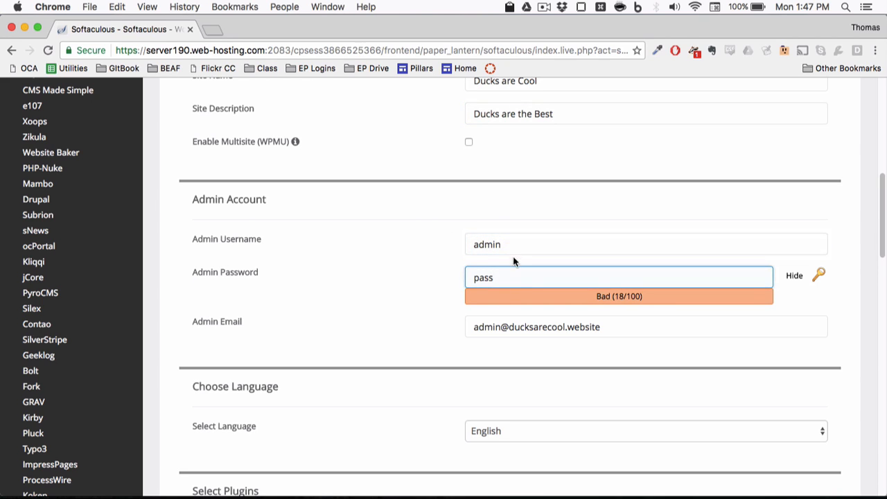
{"action": "left_click", "coordinate": [514, 246]}
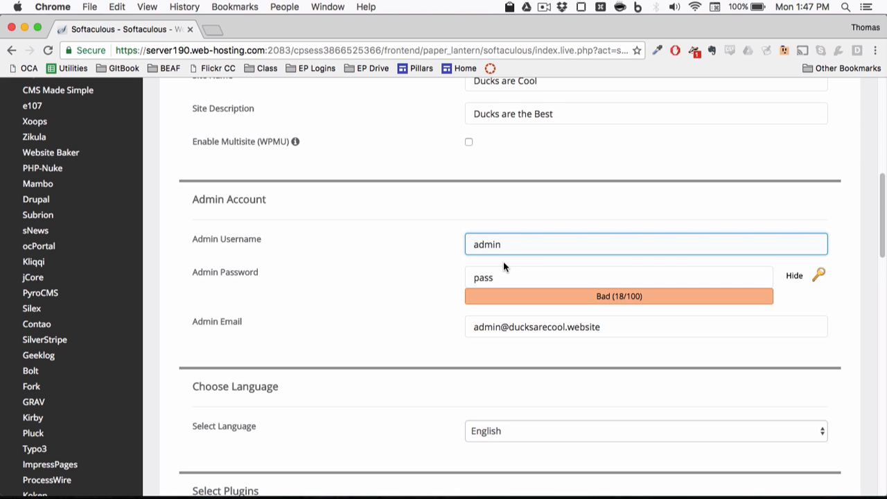
Step: Replace the admin username, set a generated admin password, and enter the admin e-mail address
{"action": "double_click", "coordinate": [526, 245]}
{"action": "type", "text": "duckfan"}
{"action": "key", "text": "Tab"}
{"action": "key", "text": "BackSpace"}
{"action": "key", "text": "alt+space"}
{"action": "key", "text": "Return"}
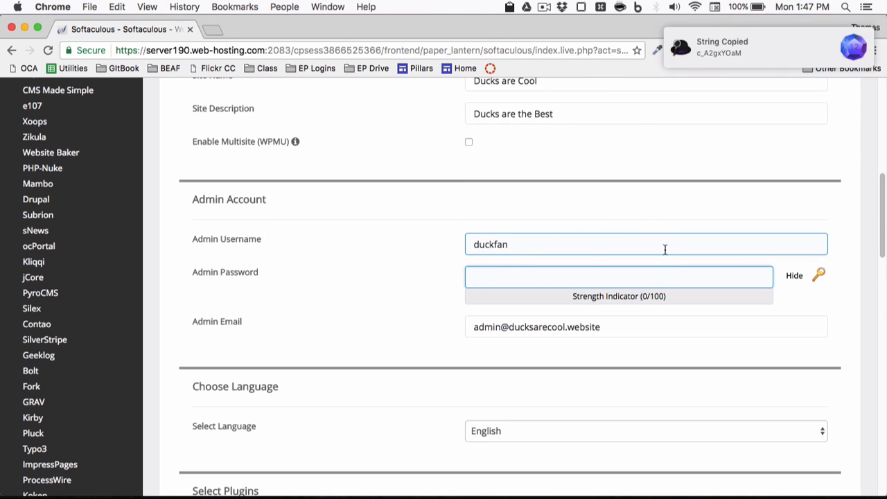
{"action": "key", "text": "super+v"}
{"action": "key", "text": "Tab"}
Step: Leave Advanced Options collapsed and enter the e-mail address to receive installation details
{"action": "scroll", "coordinate": [446, 296], "scroll_direction": "down", "scroll_amount": 4}
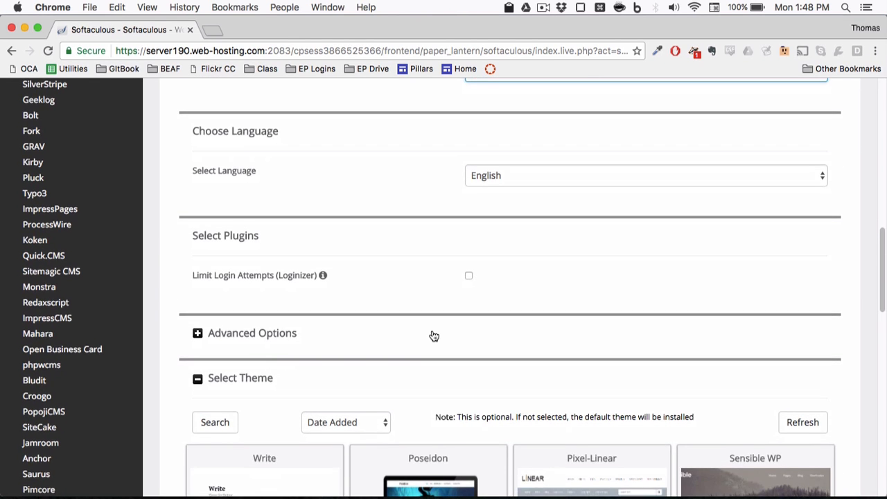
{"action": "scroll", "coordinate": [432, 334], "scroll_direction": "down", "scroll_amount": 2}
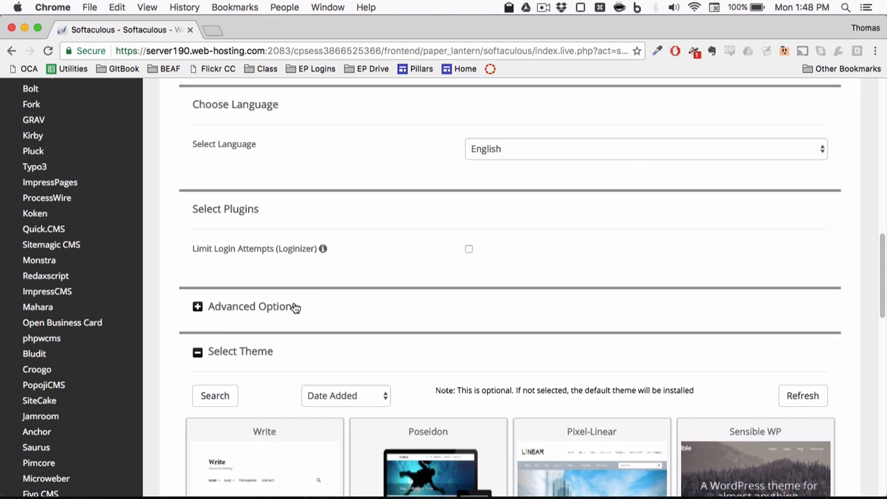
{"action": "left_click", "coordinate": [295, 307]}
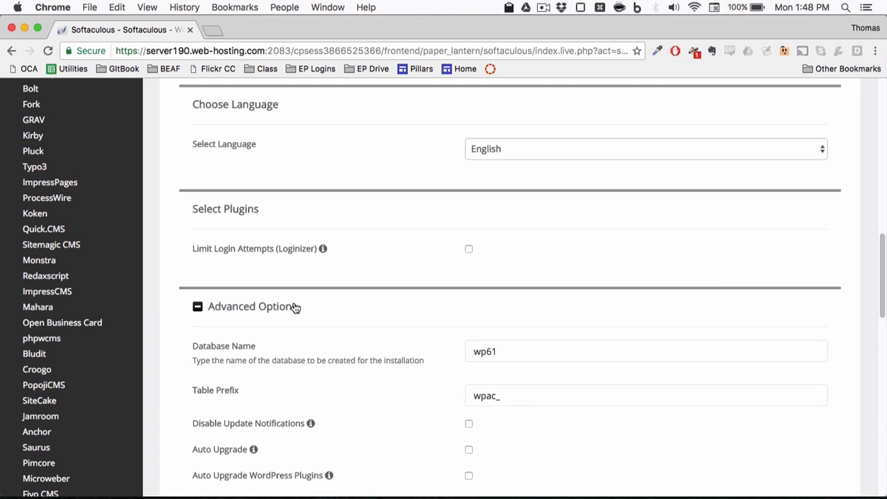
{"action": "left_click", "coordinate": [295, 307]}
{"action": "scroll", "coordinate": [407, 246], "scroll_direction": "down", "scroll_amount": 10}
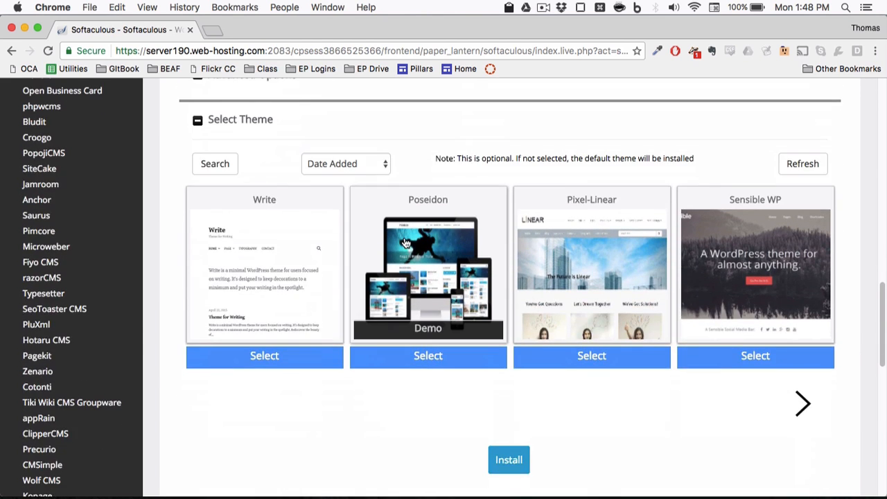
{"action": "left_click", "coordinate": [515, 291]}
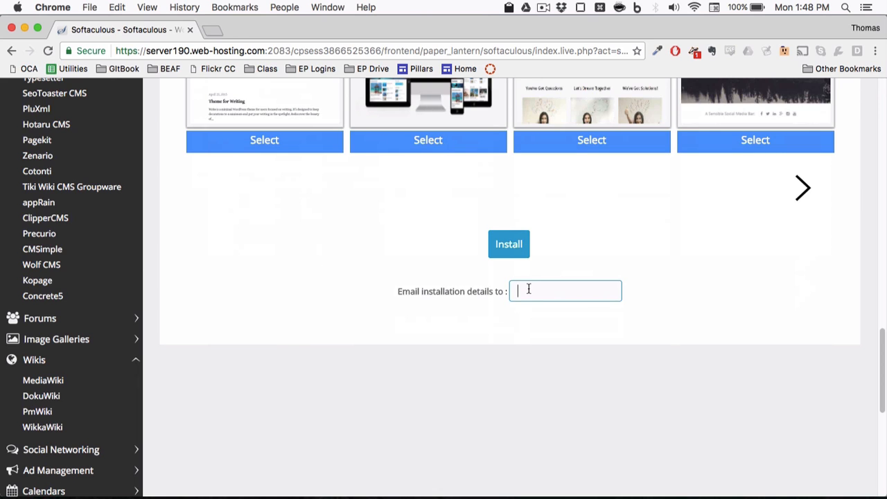
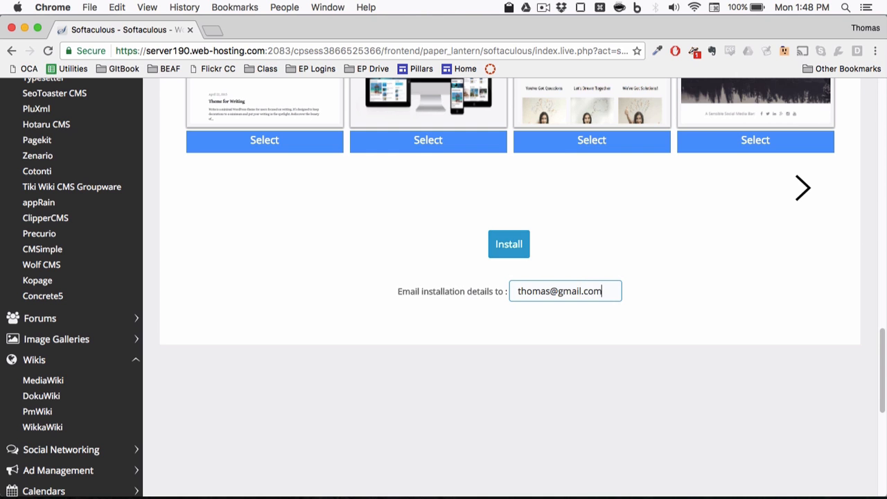
Step: Run the install, tick overwriting all files for the existing .htaccess, and install again
{"action": "left_click", "coordinate": [510, 254]}
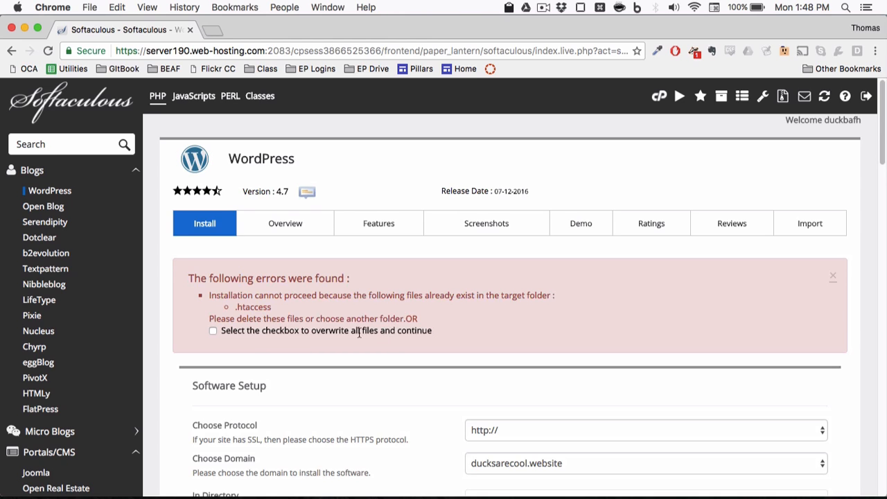
{"action": "left_click", "coordinate": [212, 331]}
{"action": "scroll", "coordinate": [518, 352], "scroll_direction": "down", "scroll_amount": 15}
{"action": "scroll", "coordinate": [519, 351], "scroll_direction": "down", "scroll_amount": 5}
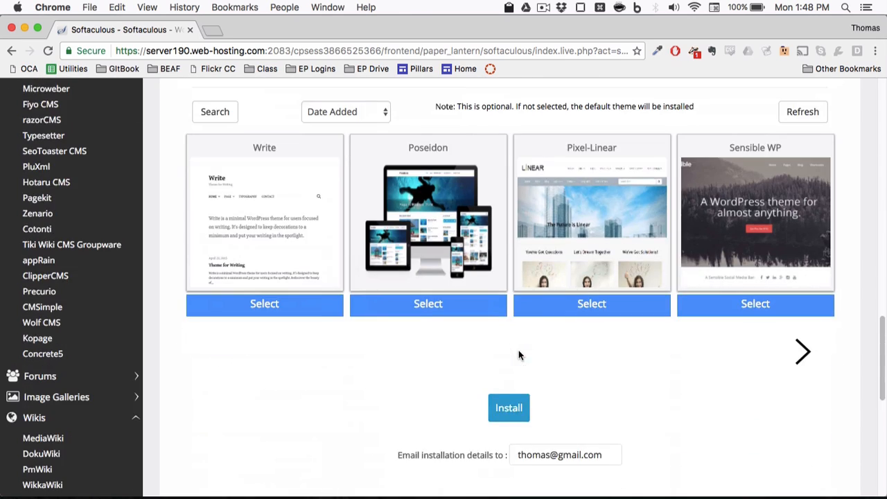
{"action": "left_click", "coordinate": [505, 408]}
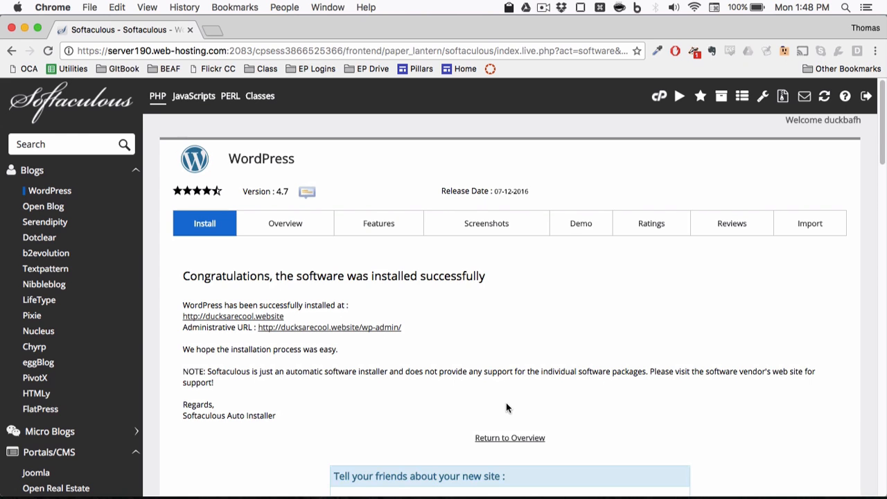
Step: Check the install success message and load ducksarecool.website in a new tab
{"action": "scroll", "coordinate": [506, 407], "scroll_direction": "down", "scroll_amount": 5}
{"action": "scroll", "coordinate": [506, 407], "scroll_direction": "up", "scroll_amount": 3}
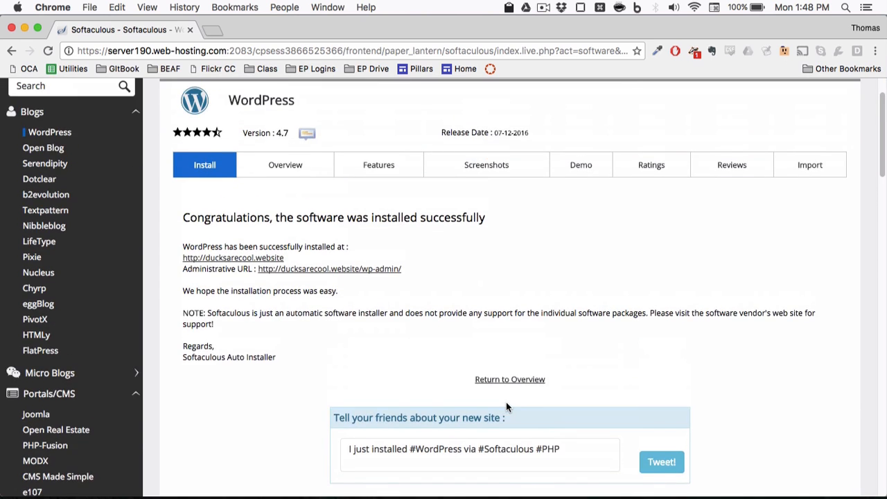
{"action": "scroll", "coordinate": [506, 408], "scroll_direction": "up", "scroll_amount": 1}
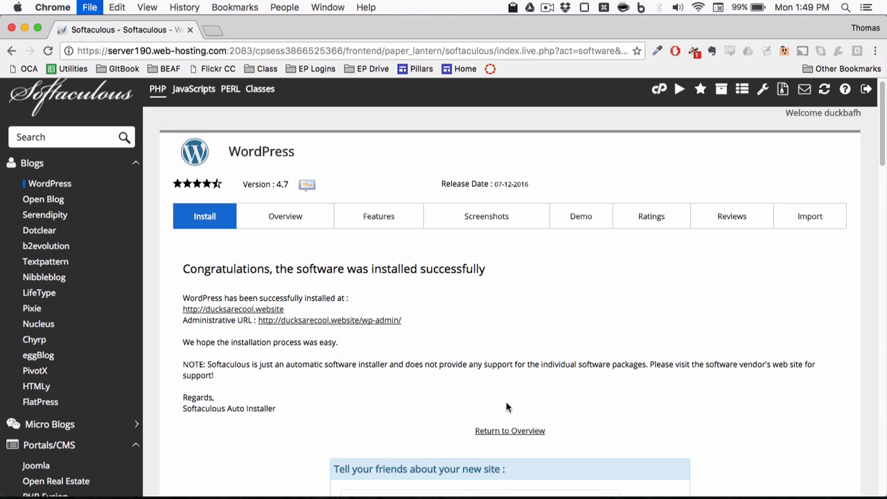
{"action": "key", "text": "super+t"}
{"action": "type", "text": "du"}
{"action": "key", "text": "Return"}
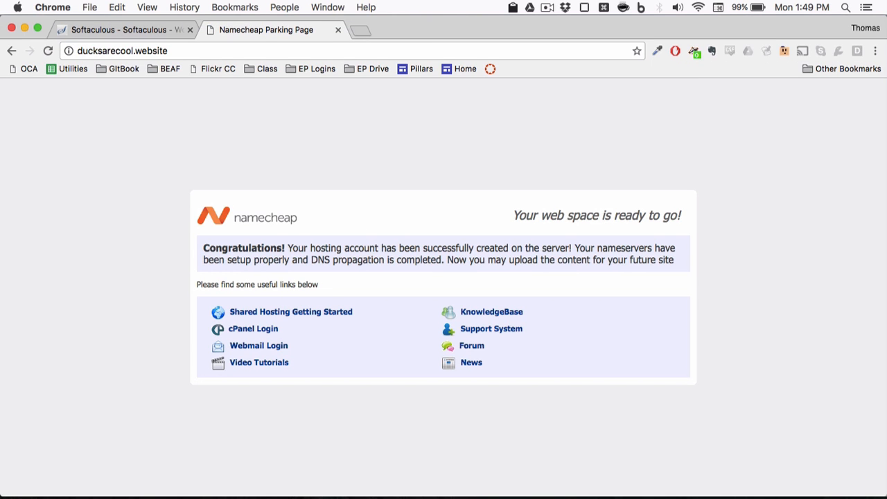
Step: Open ducksarecool.website from the Softaculous success link in a new tab, then go back to the parking-page tab
{"action": "left_click", "coordinate": [149, 30]}
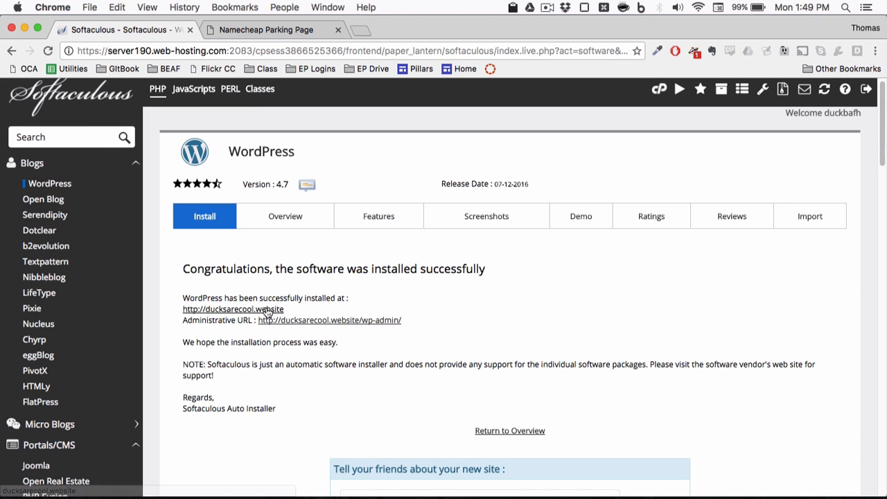
{"action": "left_click", "coordinate": [291, 28]}
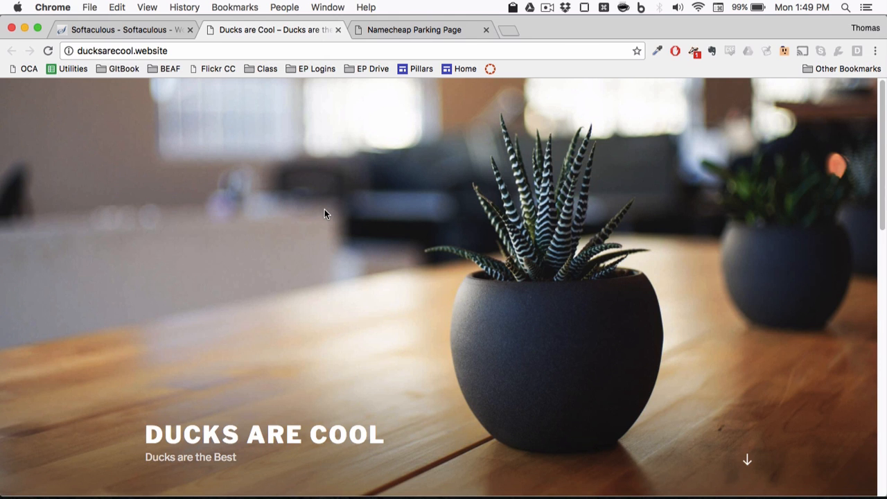
{"action": "left_click", "coordinate": [119, 7]}
{"action": "mouse_move", "coordinate": [95, 4]}
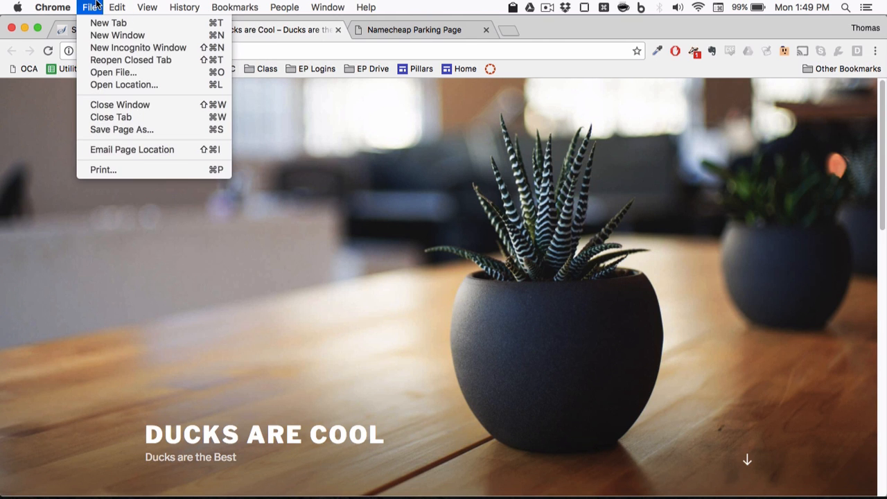
{"action": "key", "text": "alt"}
{"action": "left_click", "coordinate": [95, 5]}
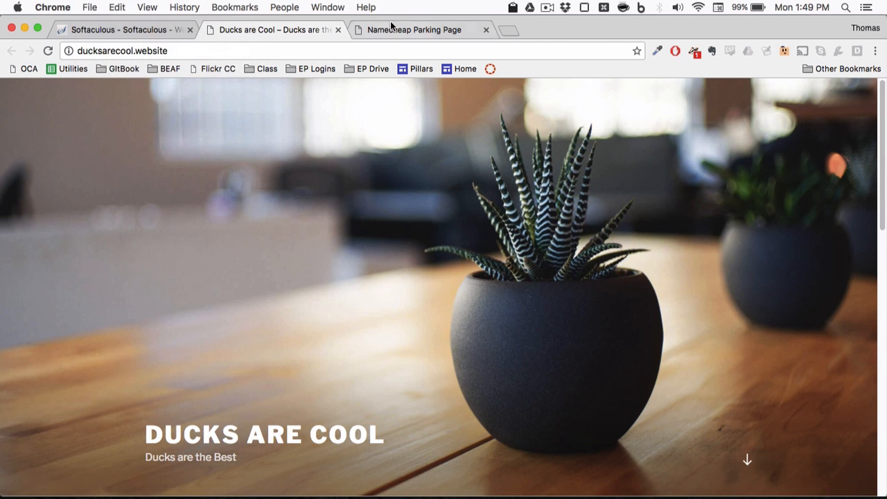
{"action": "left_click", "coordinate": [391, 28]}
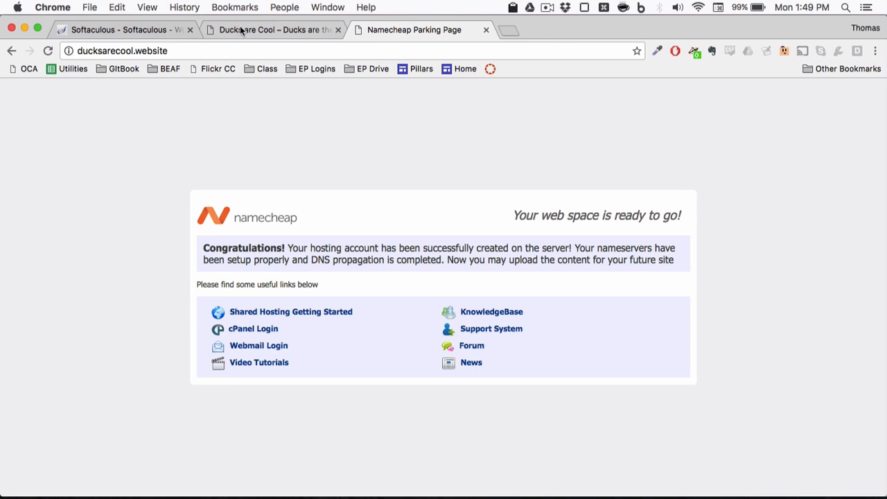
Step: Force-reload the parking-page tab, ignoring cached content, so it loads the live Ducks are Cool site
{"action": "left_click", "coordinate": [116, 7]}
{"action": "mouse_move", "coordinate": [94, 4]}
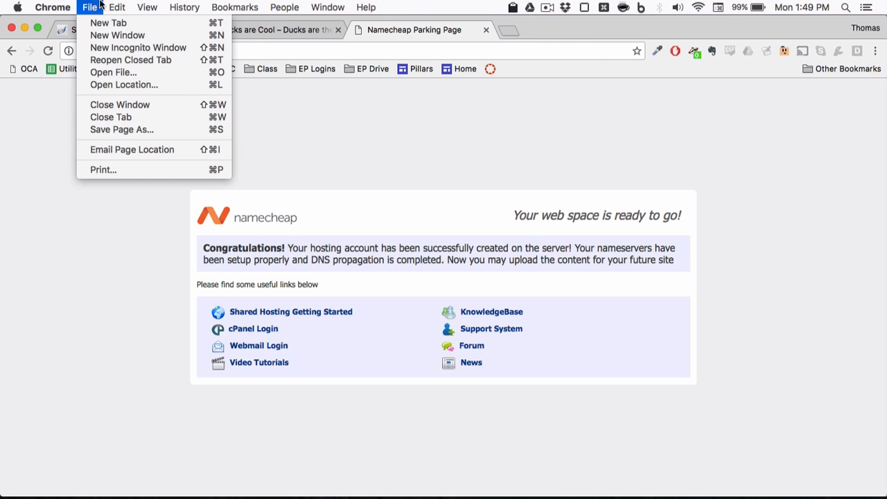
{"action": "key", "text": "Escape"}
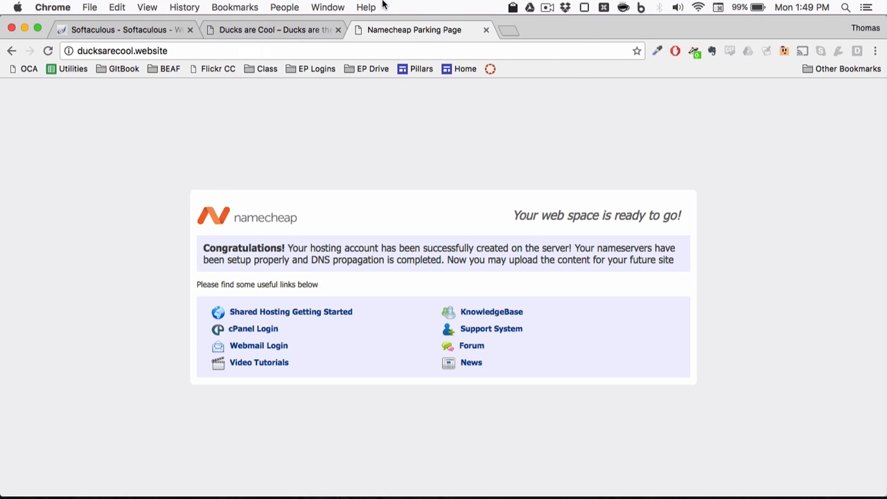
{"action": "left_click", "coordinate": [366, 7]}
{"action": "type", "text": "relo"}
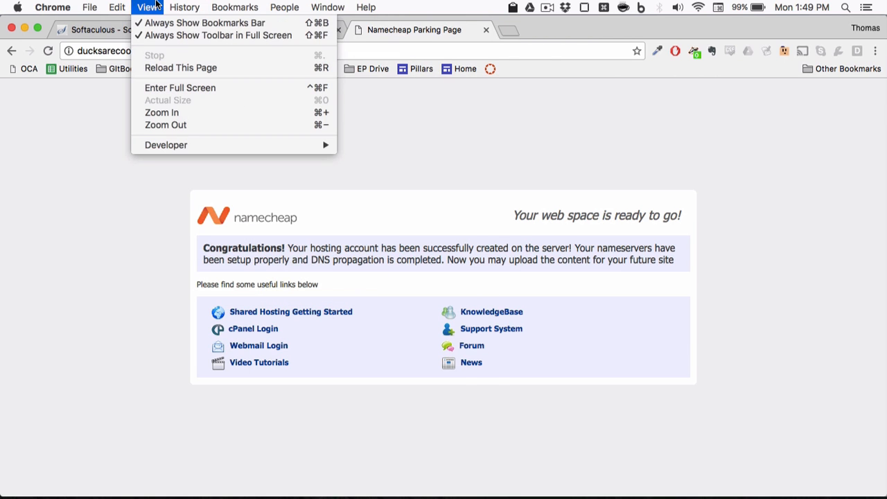
{"action": "key", "text": "shift"}
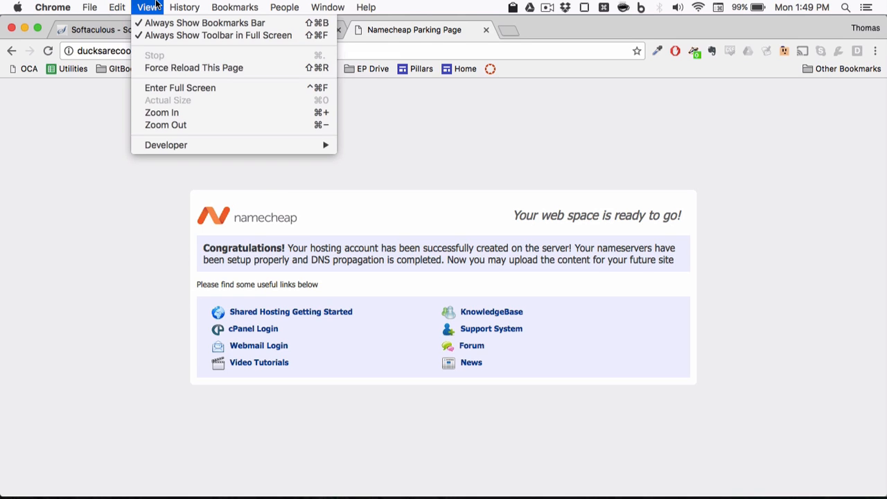
{"action": "left_click", "coordinate": [197, 68]}
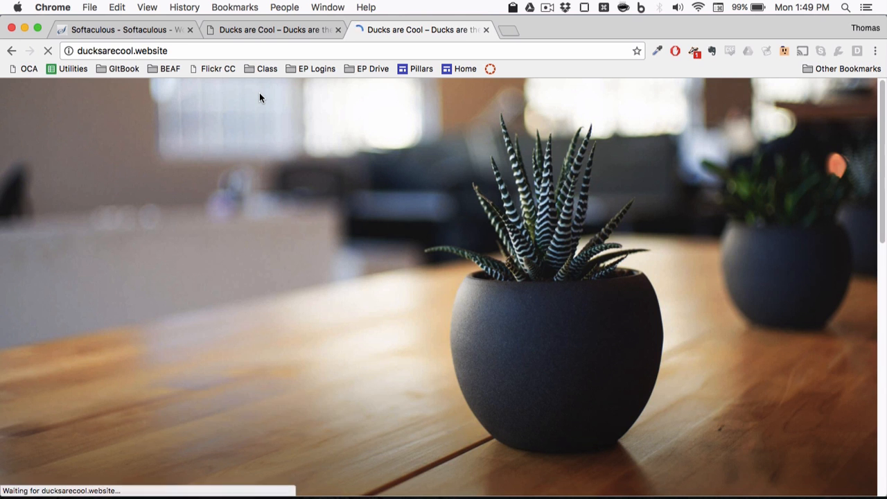
Step: Scroll down to the 'Hello world!' post and back up to check the new homepage
{"action": "scroll", "coordinate": [408, 275], "scroll_direction": "down", "scroll_amount": 3}
{"action": "scroll", "coordinate": [408, 275], "scroll_direction": "down", "scroll_amount": 3}
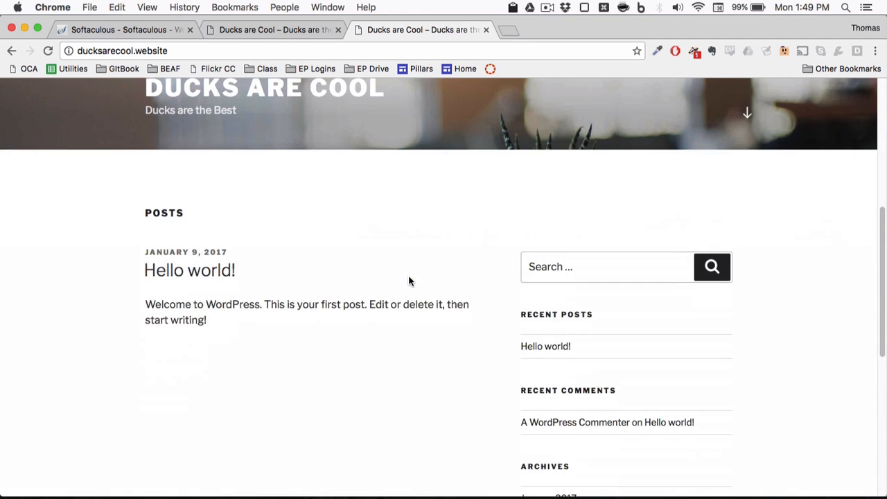
{"action": "scroll", "coordinate": [408, 275], "scroll_direction": "up", "scroll_amount": 5}
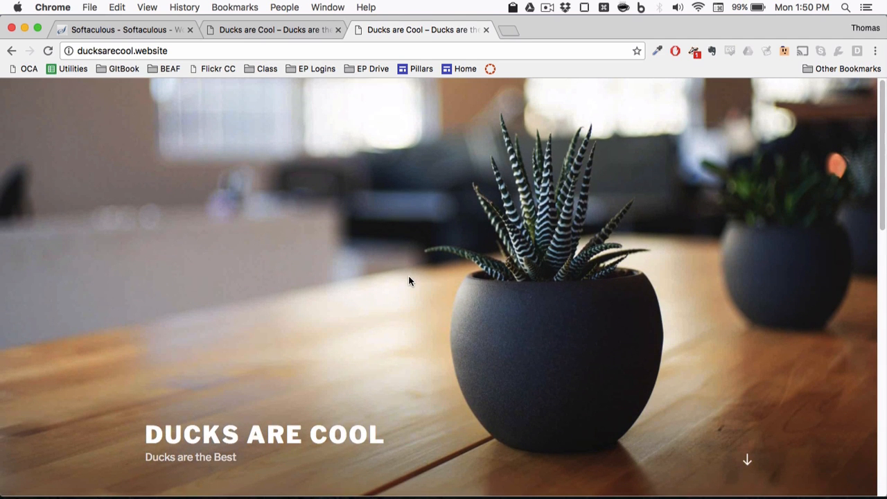
{"action": "scroll", "coordinate": [409, 280], "scroll_direction": "down", "scroll_amount": 5}
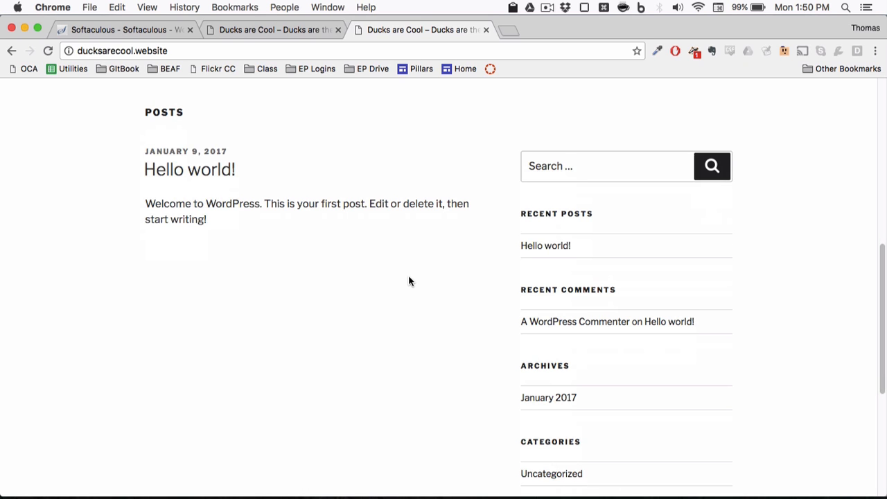
{"action": "scroll", "coordinate": [408, 280], "scroll_direction": "up", "scroll_amount": 5}
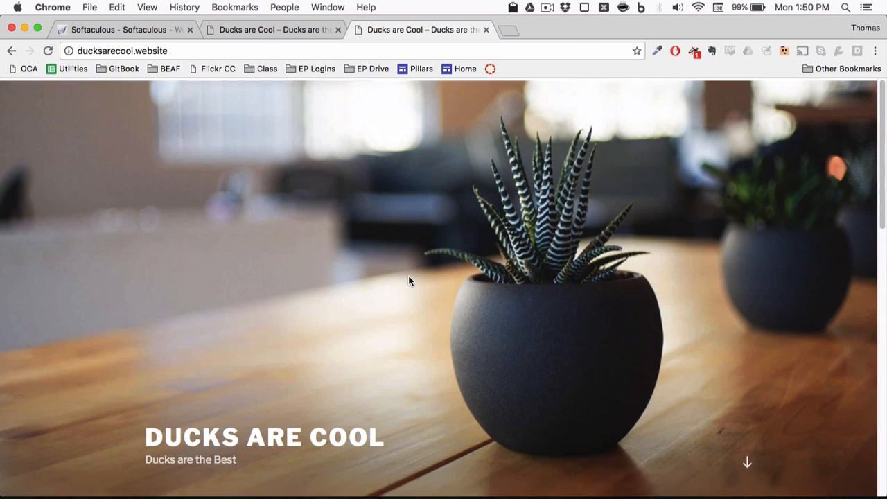